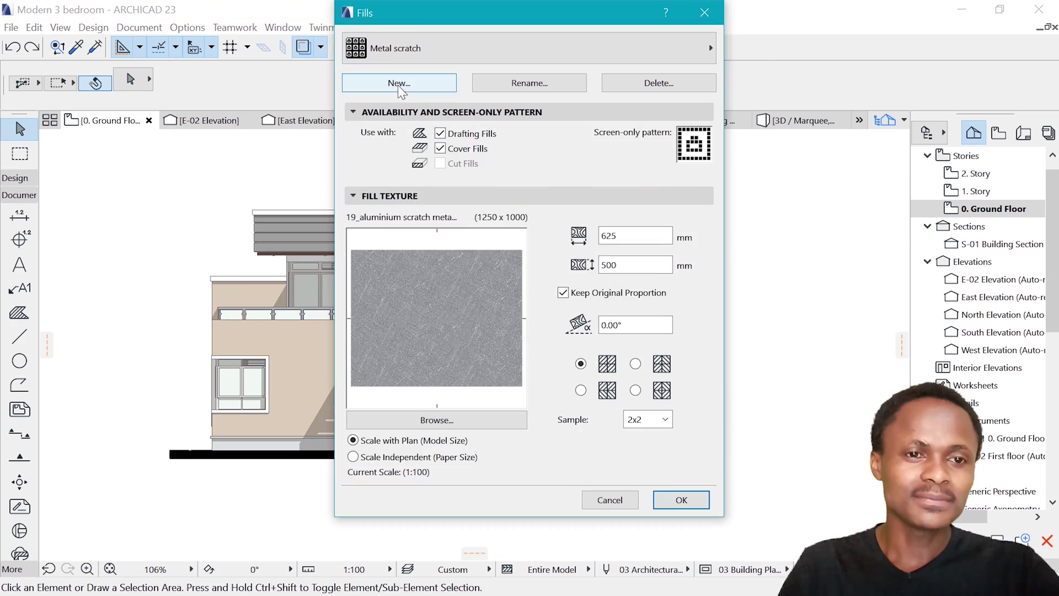
Step: Create a new image fill named Stone cladding face and browse the textures folder for its texture
left_click(398, 83)
left_click(425, 420)
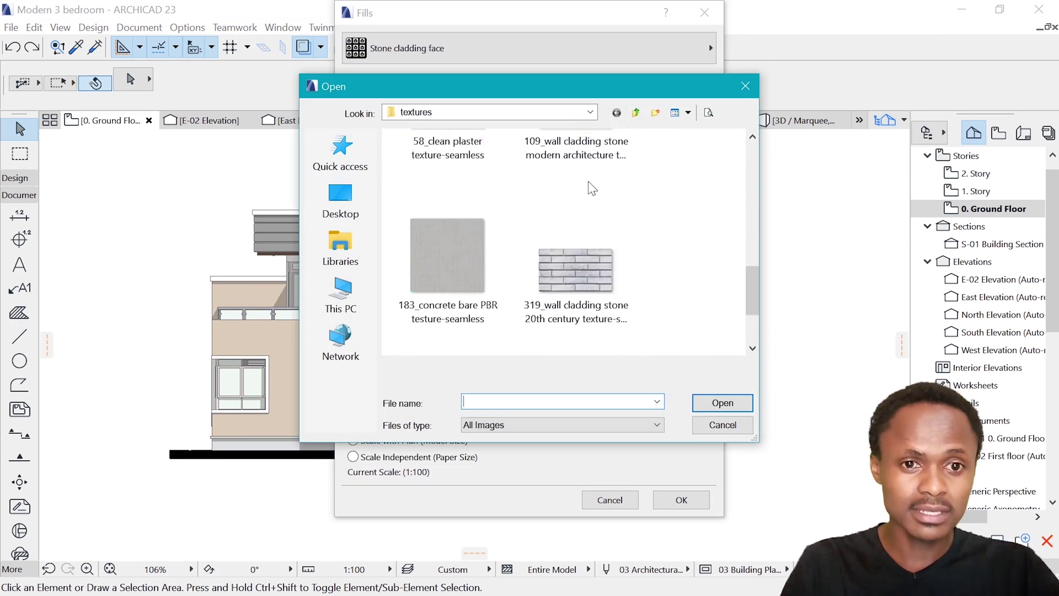
left_click(633, 362)
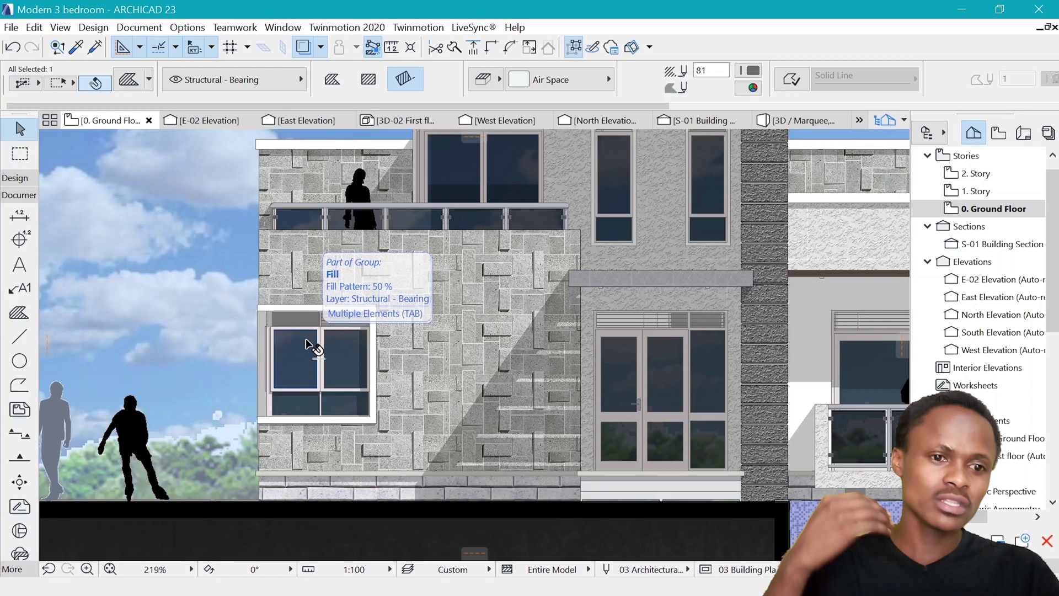
key("Escape")
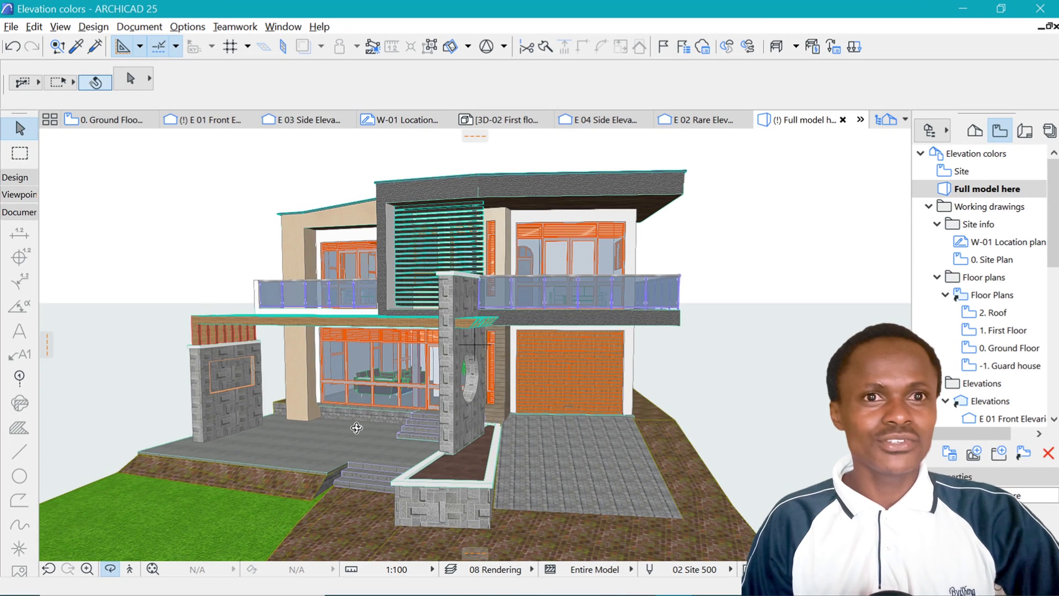
Step: Orbit around the 3D house model to examine its front facade, side walls and paving
left_click_drag(316, 423, 506, 450)
scroll(669, 402, "down", 2)
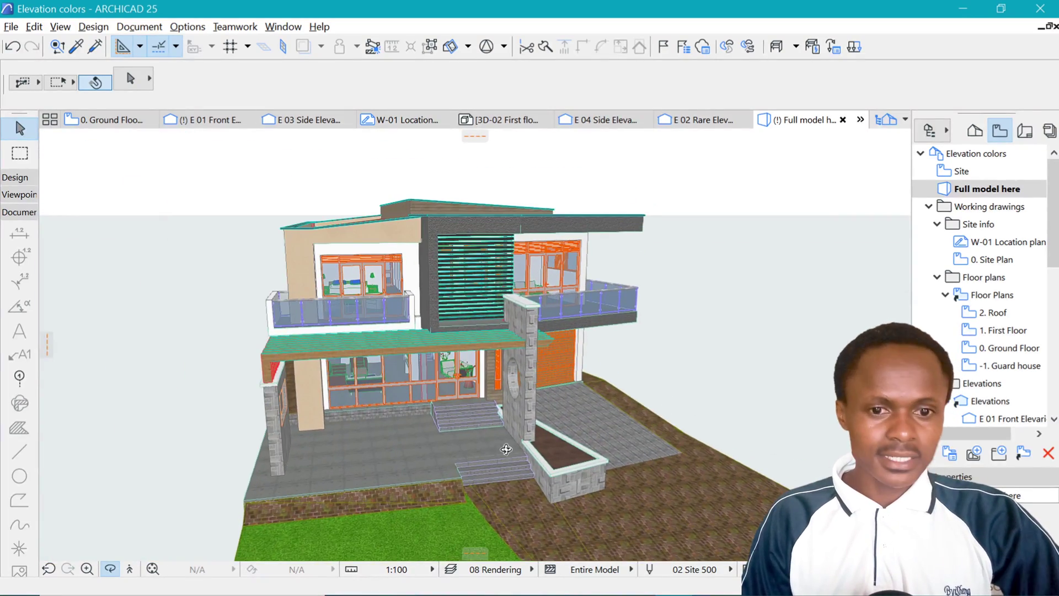
left_click_drag(458, 425, 365, 482)
left_click_drag(638, 391, 617, 368)
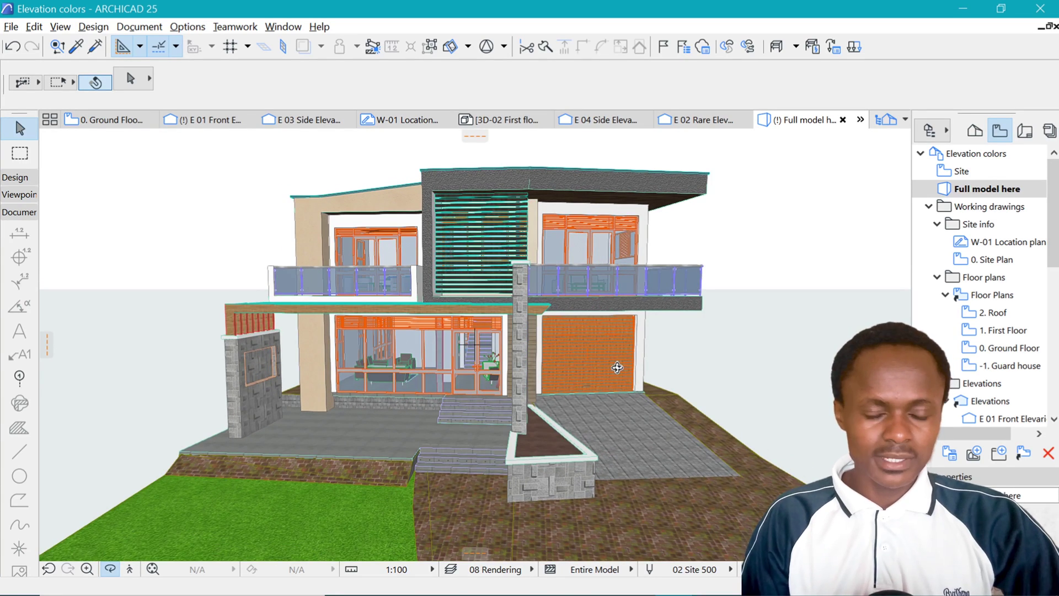
left_click_drag(698, 348, 407, 273)
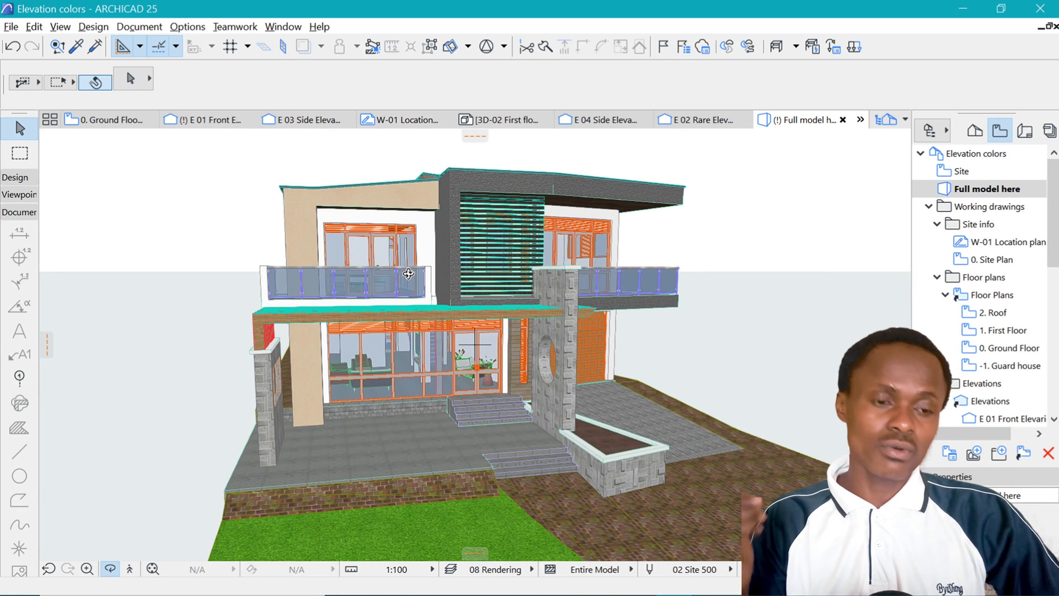
Step: Switch to the Photoshop lib folder in File Explorer, look through its texture categories and open the concrete texture folder
key("alt+Tab")
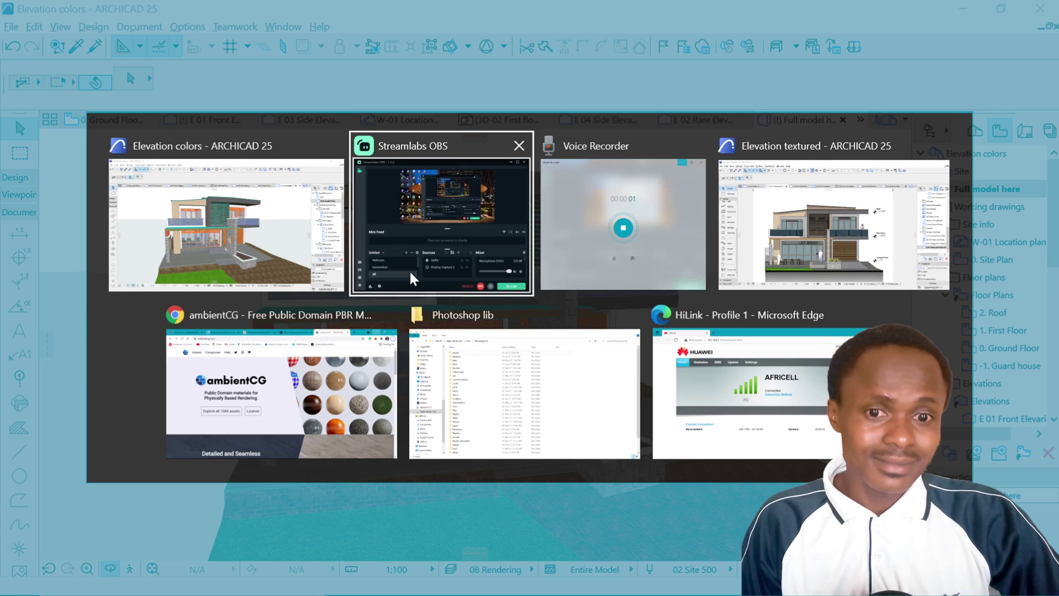
left_click(568, 414)
scroll(446, 265, "down", 2)
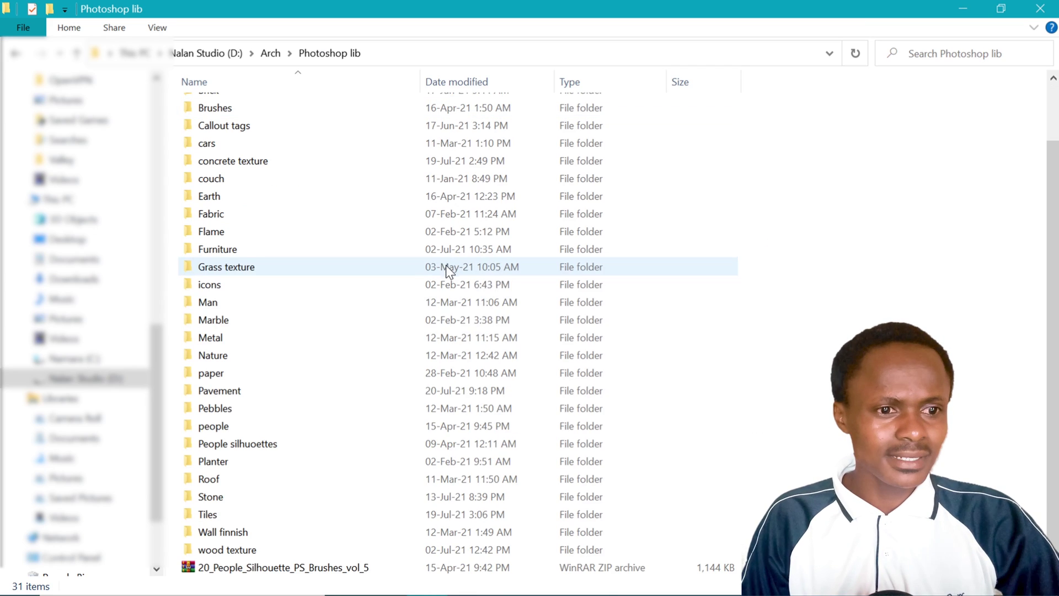
scroll(447, 489, "up", 2)
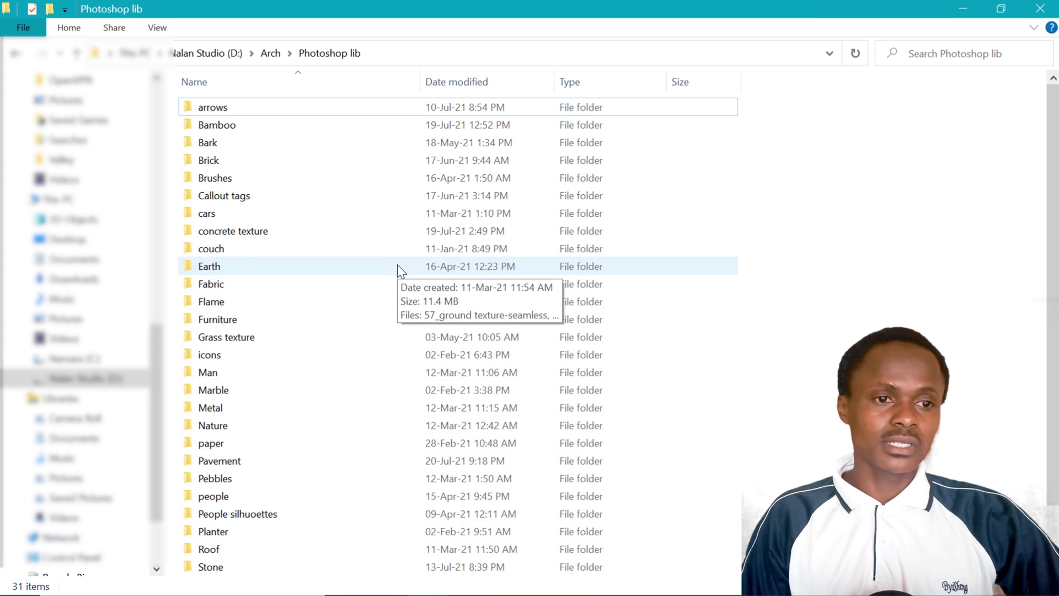
left_click(262, 226)
double_click(263, 226)
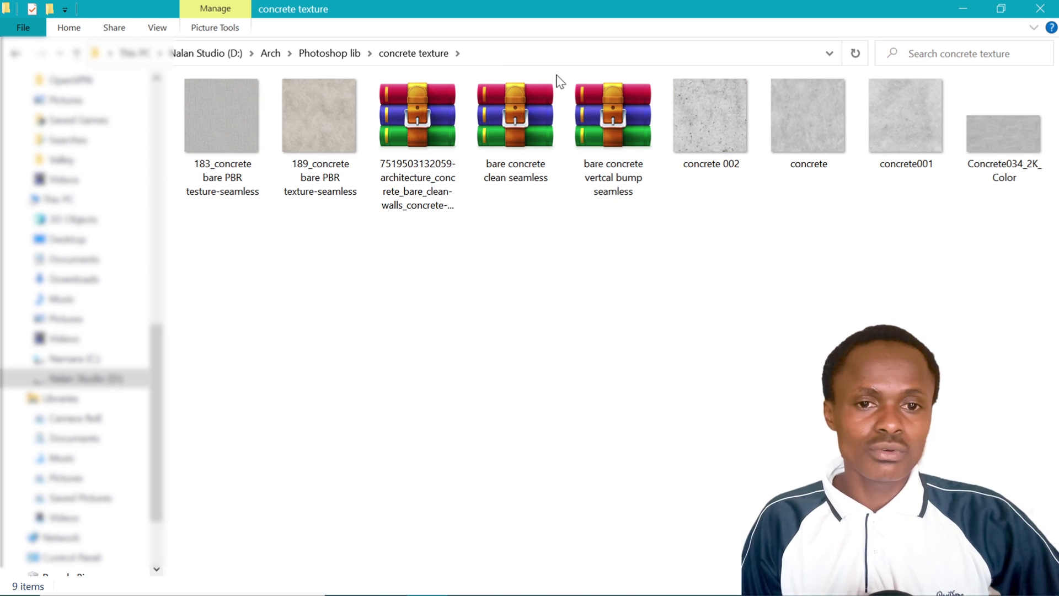
Step: Switch to the ambientCG website in Chrome and open the list of all its assets
key("alt+Tab")
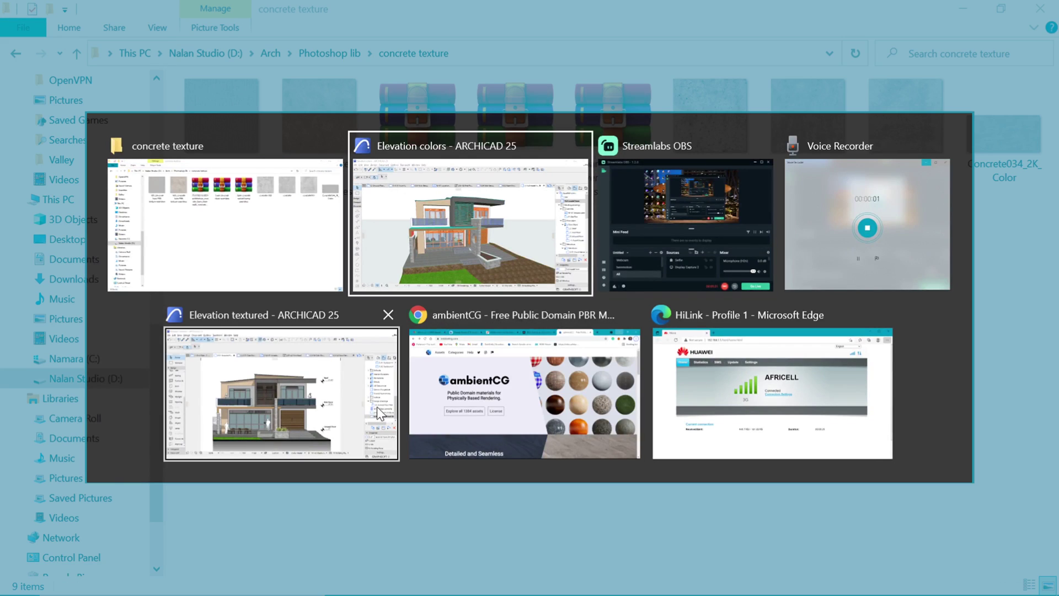
left_click(591, 414)
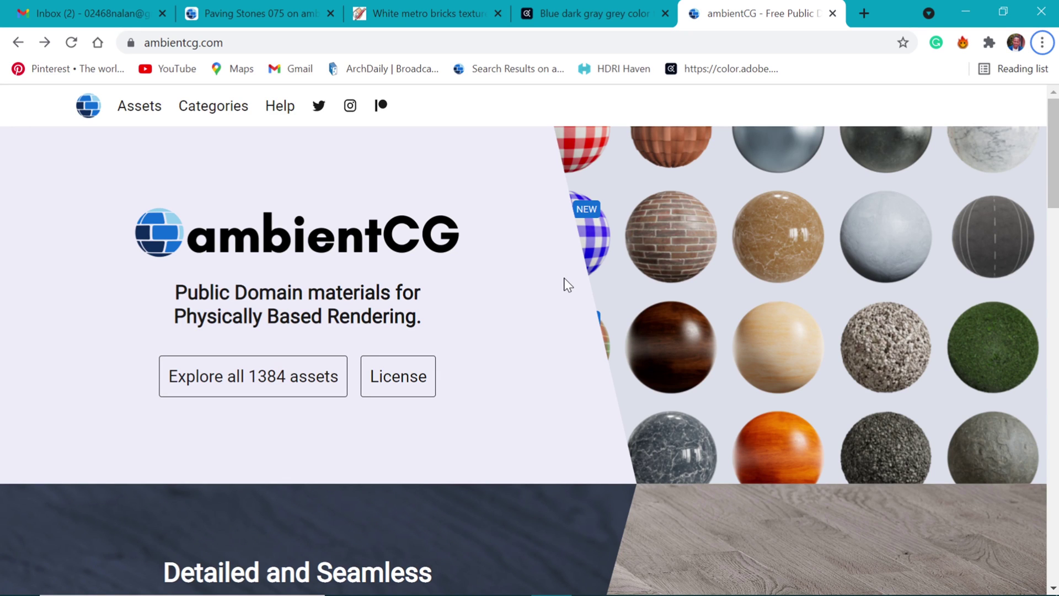
scroll(568, 286, "down", 3)
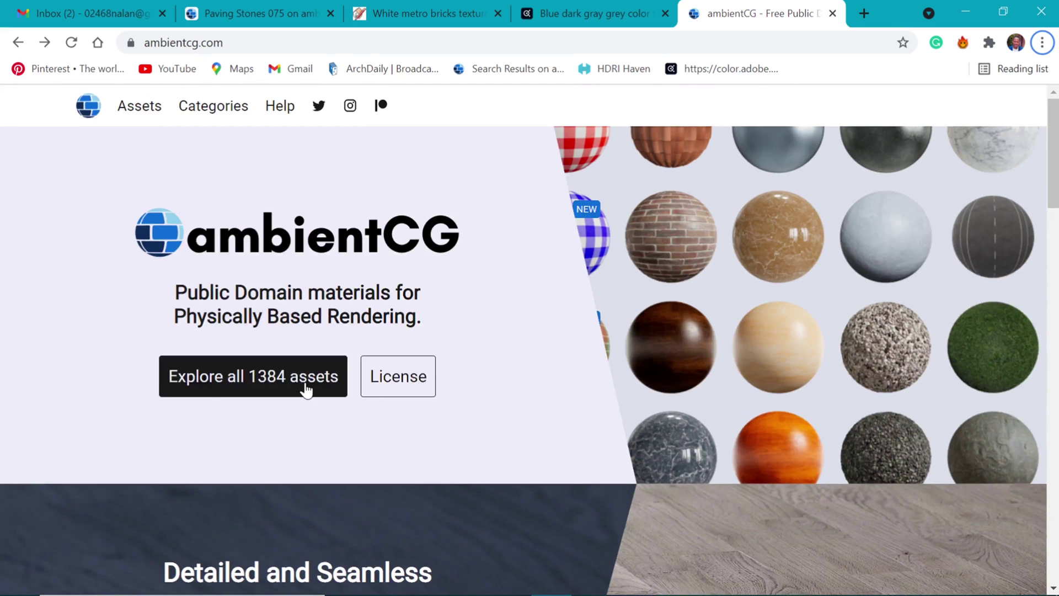
left_click(271, 391)
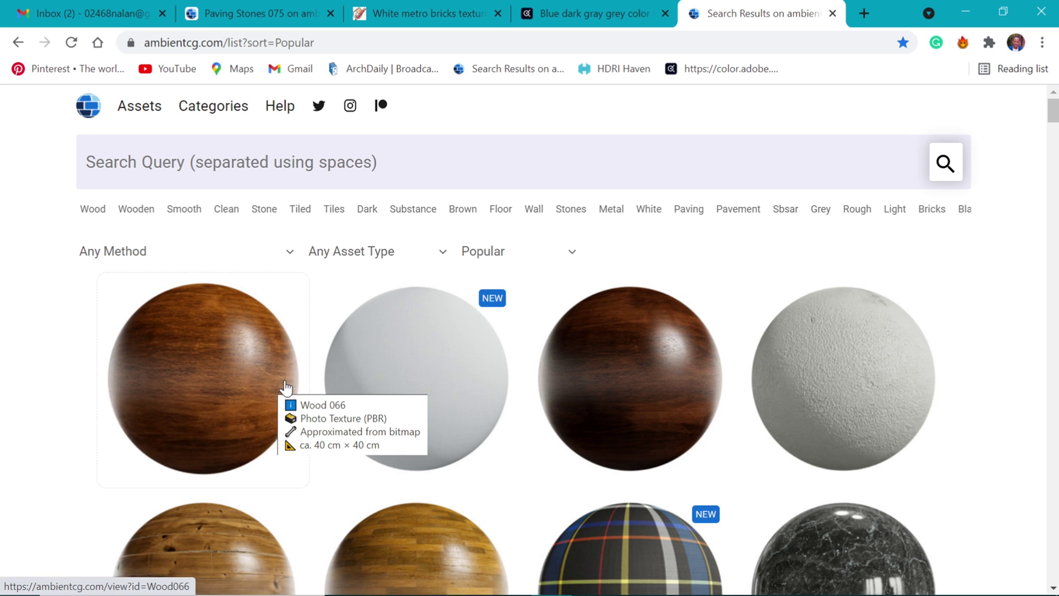
Step: Look through the popular ambientCG materials and open the Wood 062 texture page
scroll(420, 425, "down", 5)
scroll(420, 425, "up", 3)
scroll(422, 424, "down", 3)
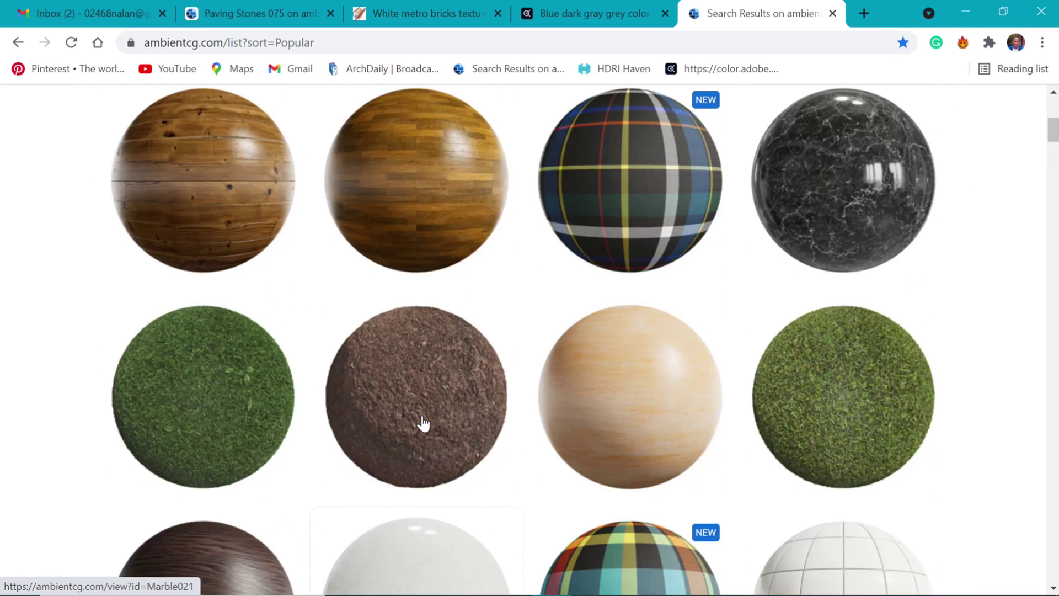
scroll(423, 424, "down", 1)
scroll(423, 424, "down", 4)
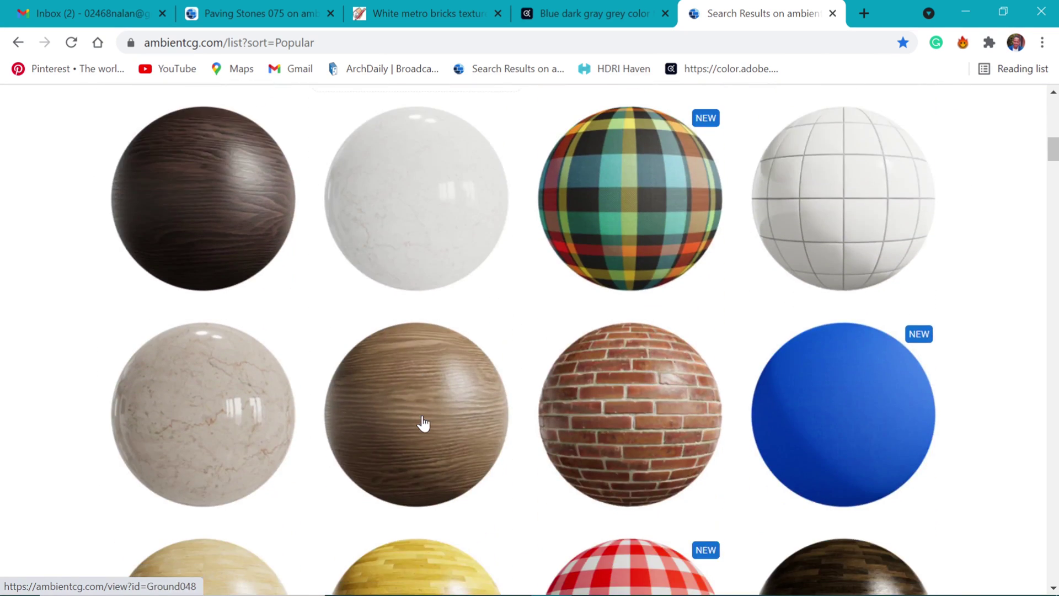
scroll(423, 424, "down", 1)
scroll(423, 424, "down", 10)
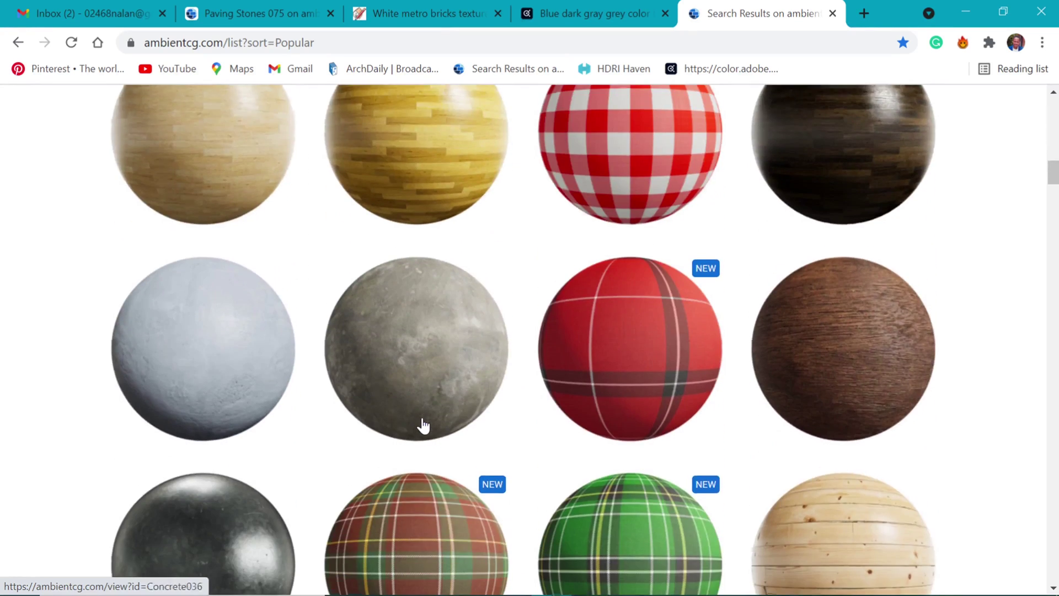
scroll(423, 430, "down", 7)
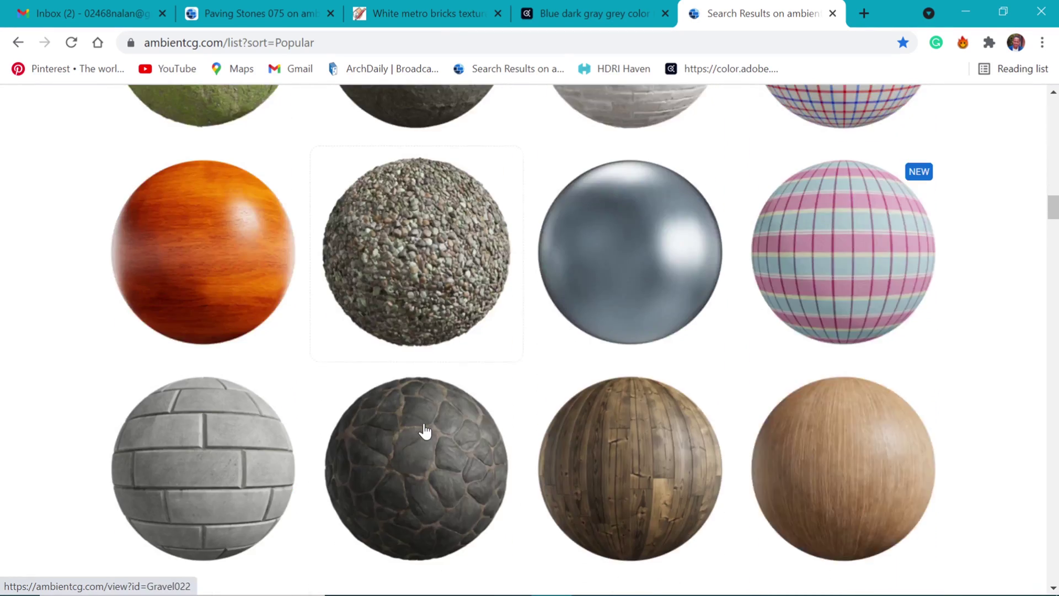
scroll(670, 380, "down", 7)
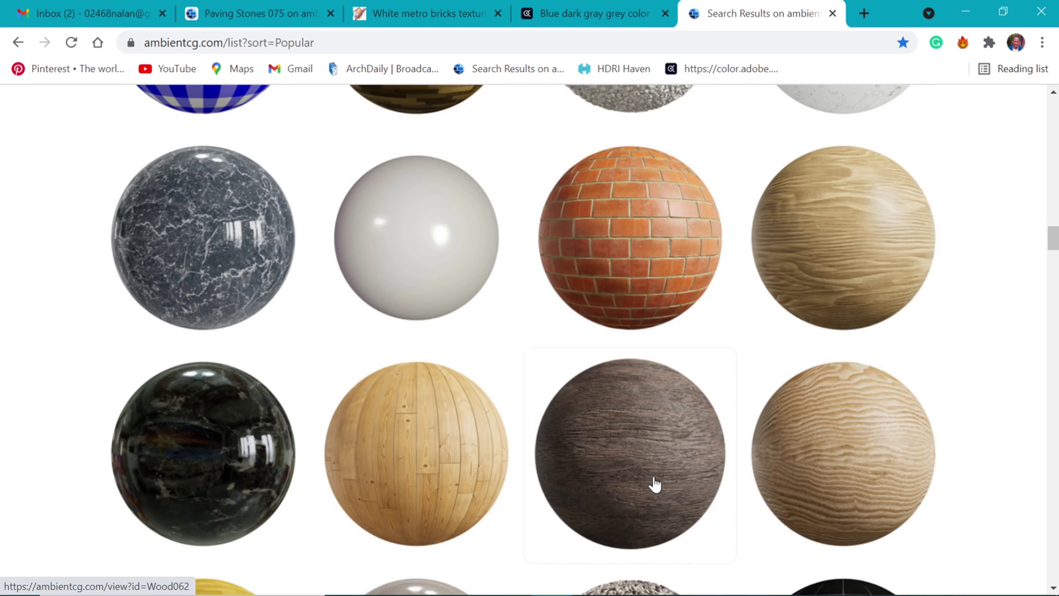
left_click(653, 484)
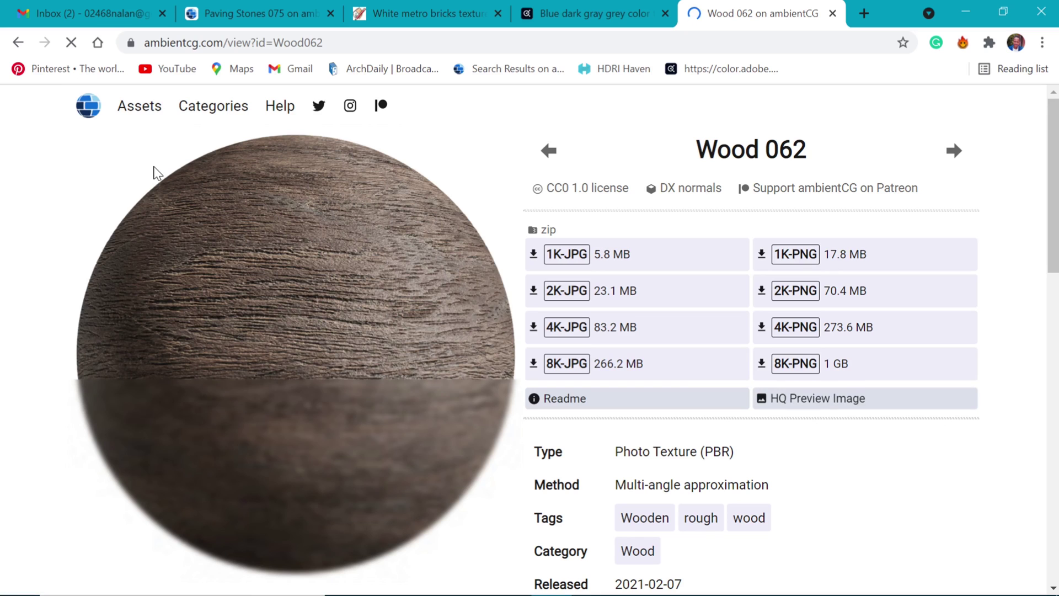
Step: View the already open Paving Stones 075 and White metro bricks pages, then browse SketchUp Texture Club's Damaged bricks category
left_click(251, 13)
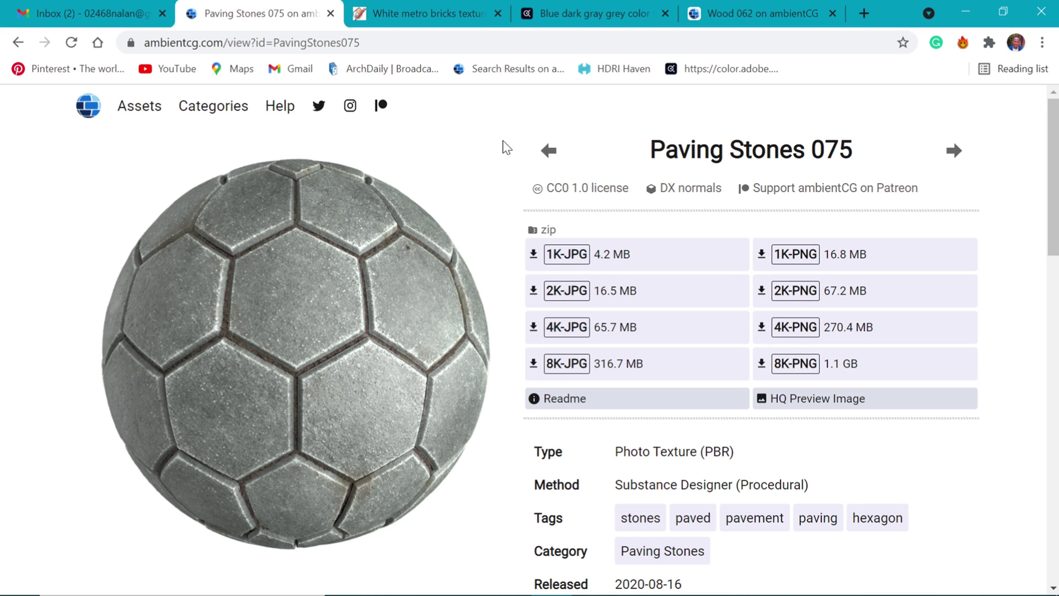
left_click(466, 8)
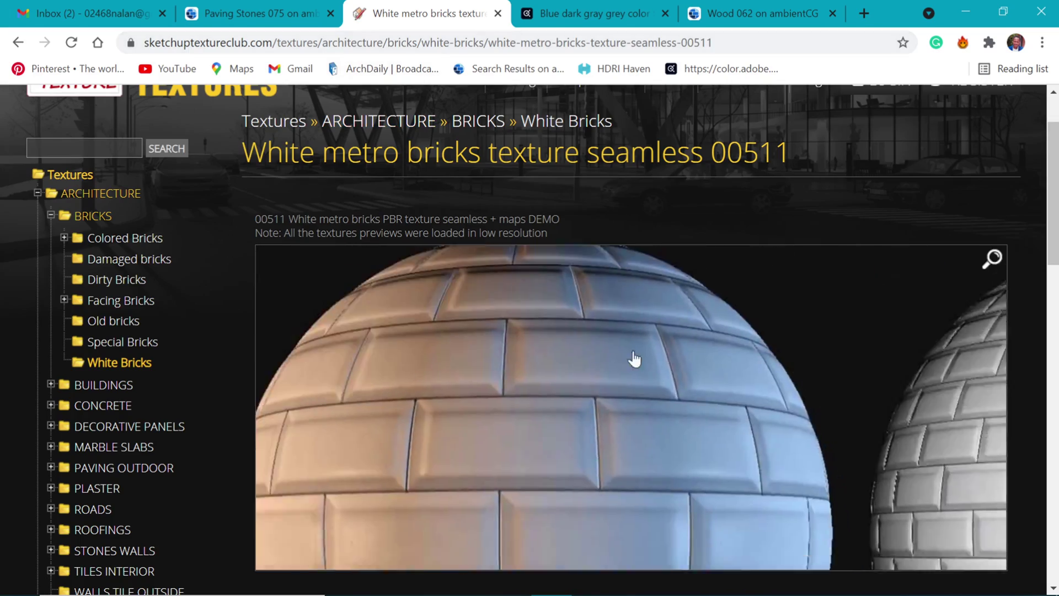
left_click(119, 263)
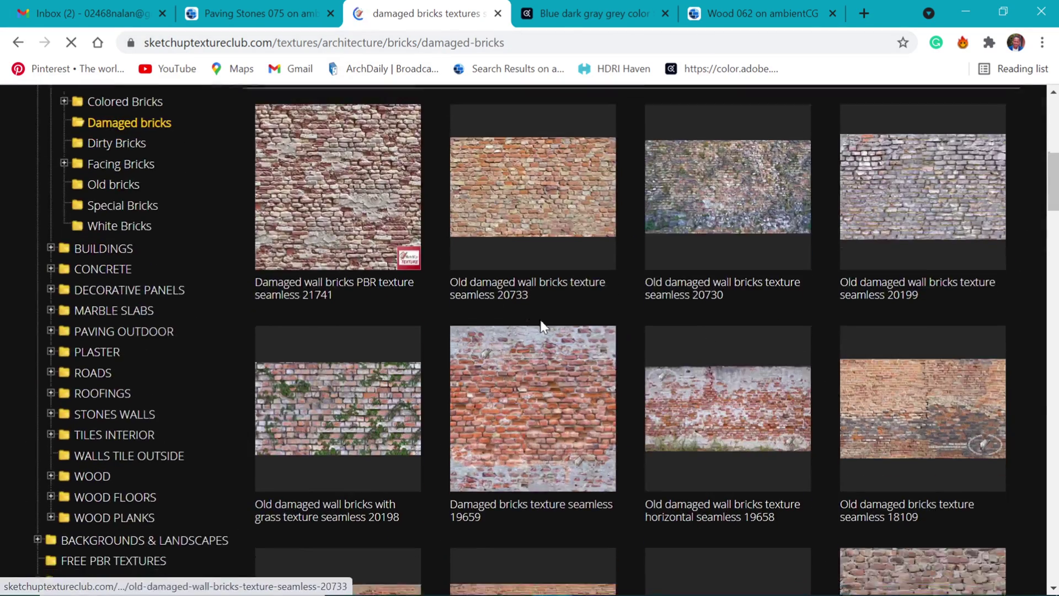
scroll(542, 326, "down", 13)
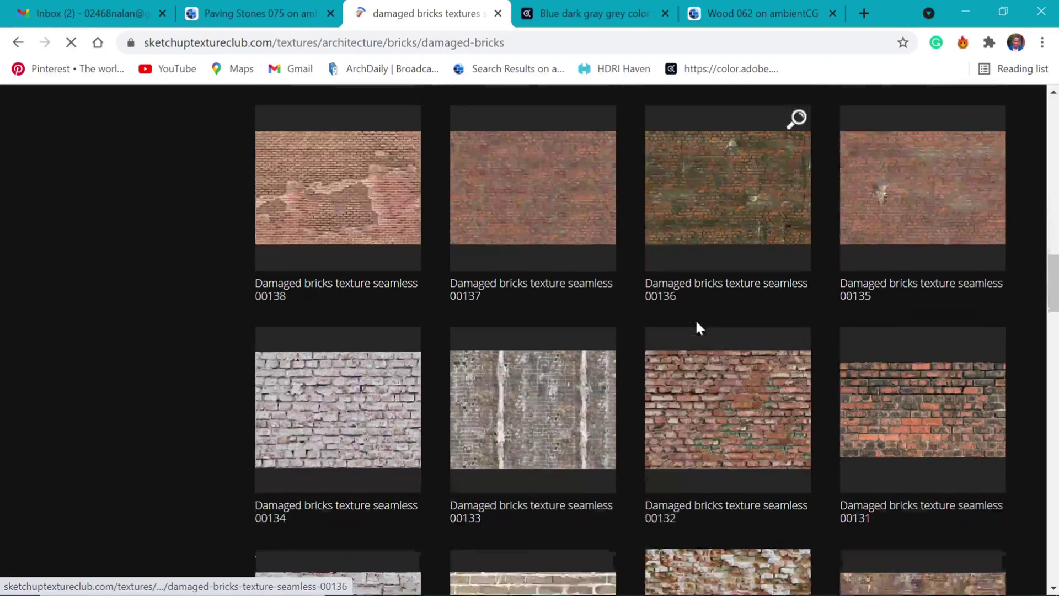
scroll(696, 328, "down", 8)
Step: Examine the rustic colored bricks textures on SketchUp Texture Club
key("alt+Left")
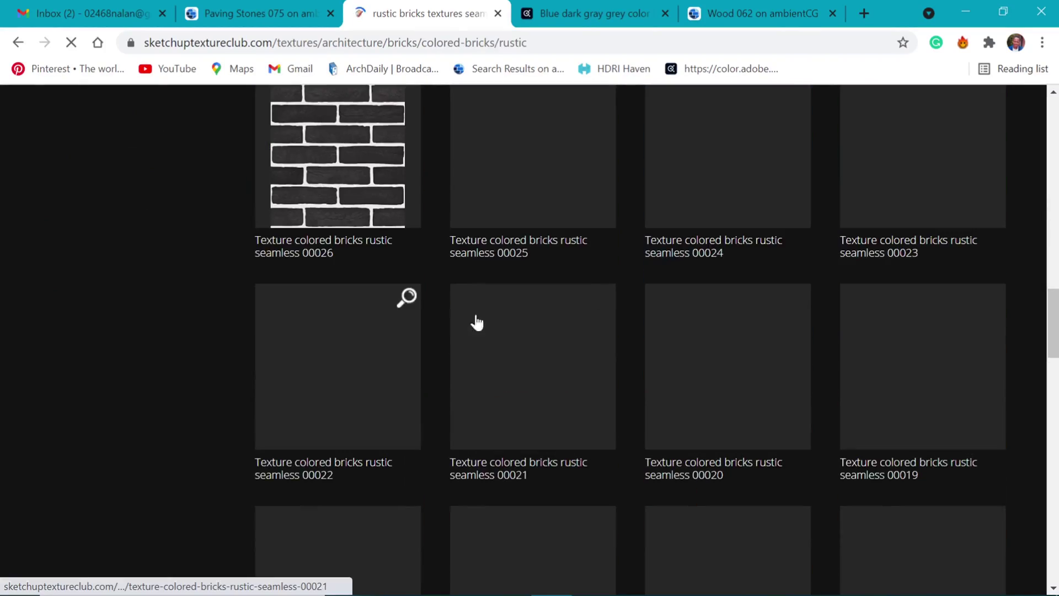
scroll(657, 359, "down", 4)
scroll(657, 366, "up", 8)
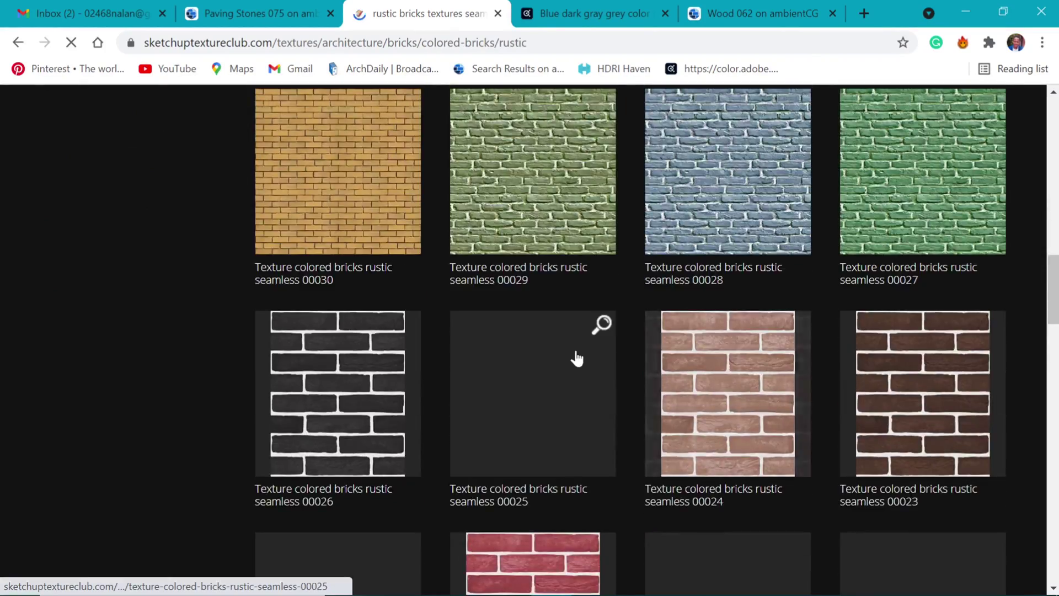
scroll(577, 357, "down", 6)
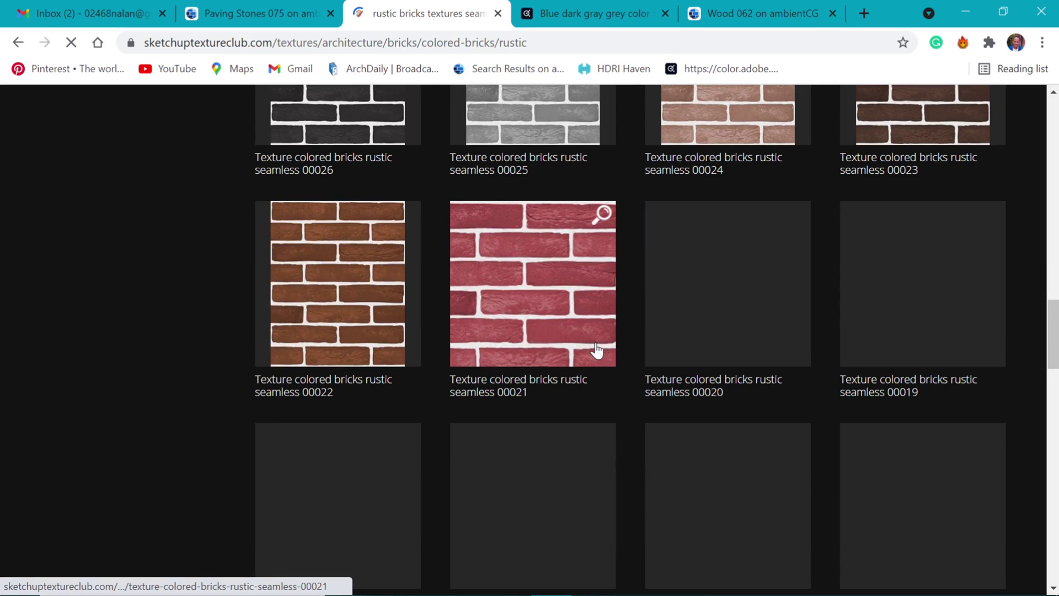
scroll(625, 429, "down", 4)
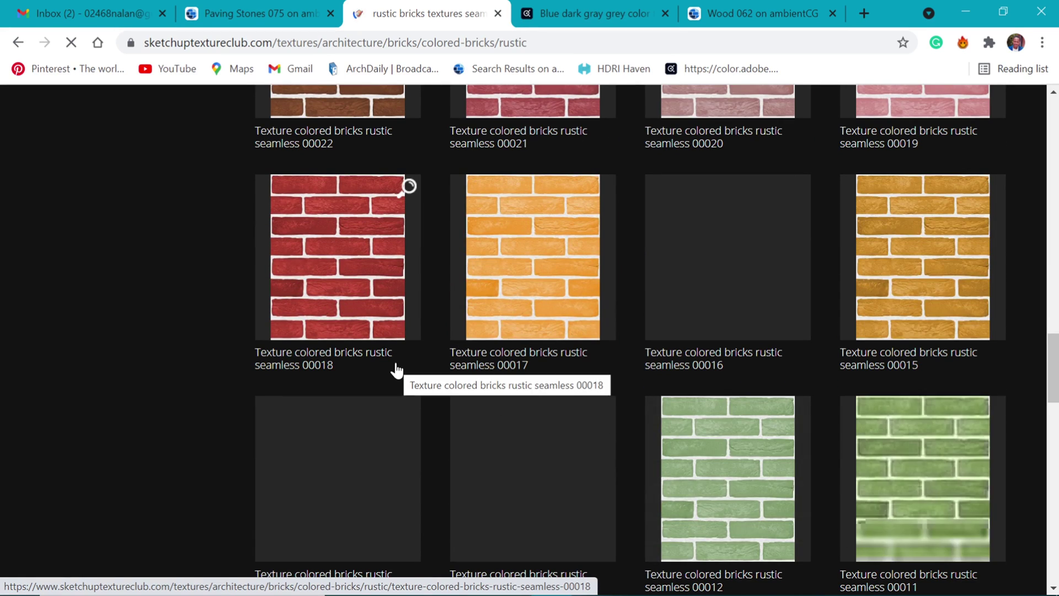
scroll(583, 379, "down", 3)
scroll(588, 387, "down", 4)
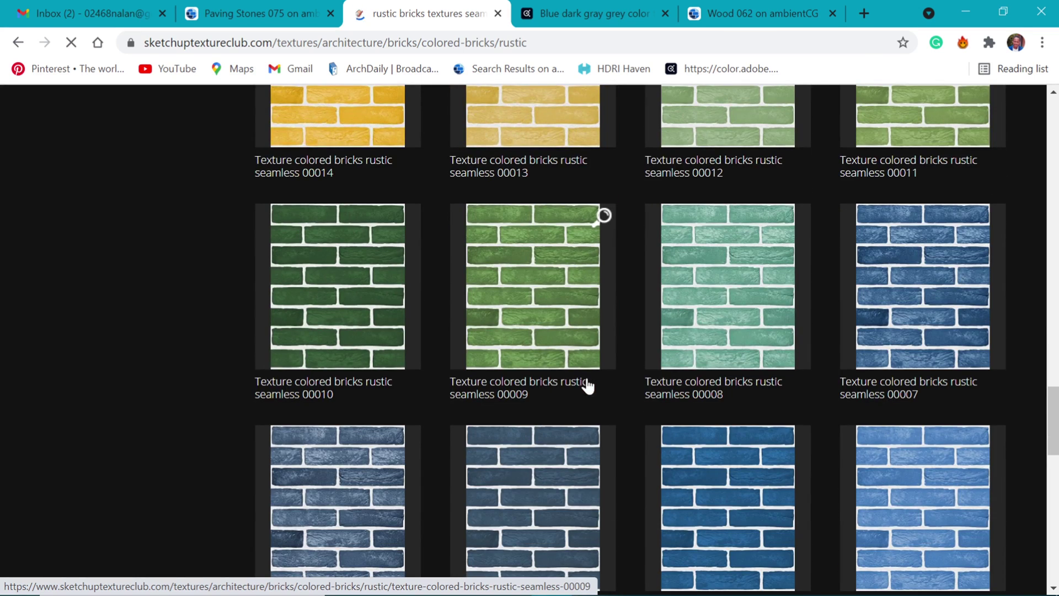
Step: Switch back to the Elevation colors project in ARCHICAD and open the Library Manager
key("alt+Tab")
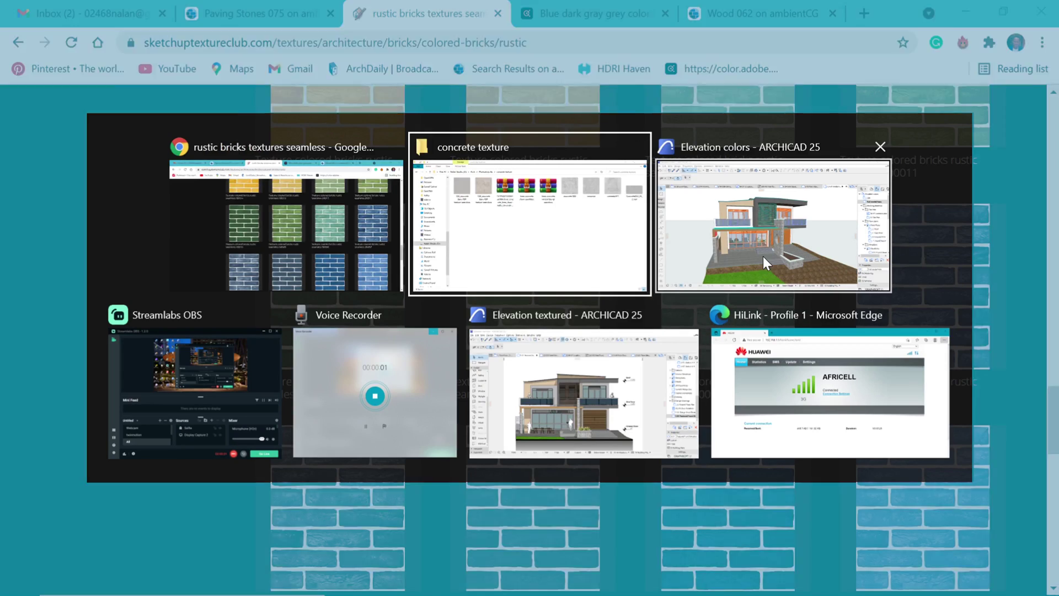
left_click(762, 256)
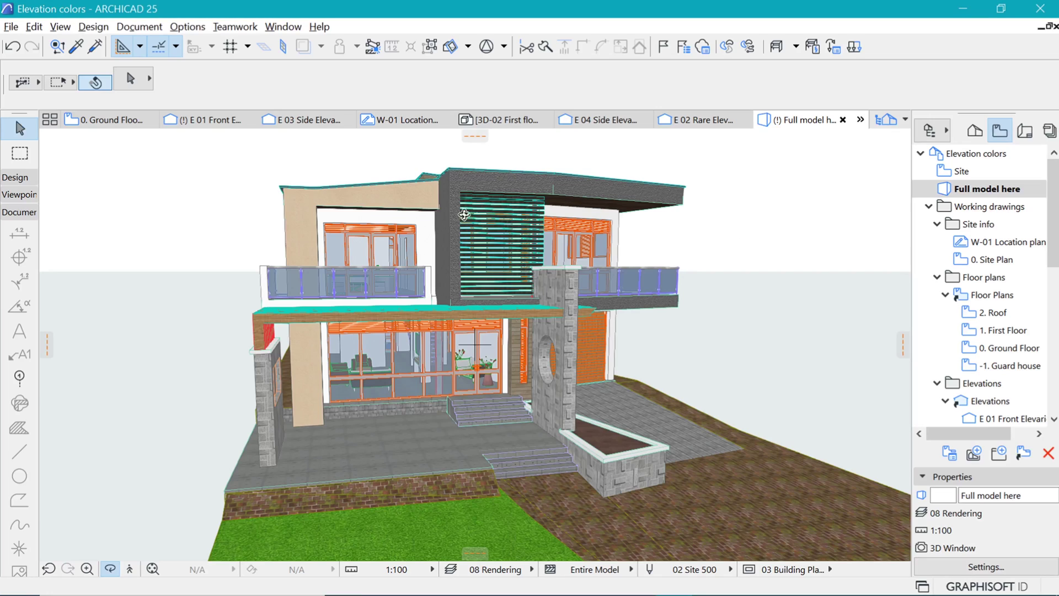
left_click_drag(554, 284, 328, 290)
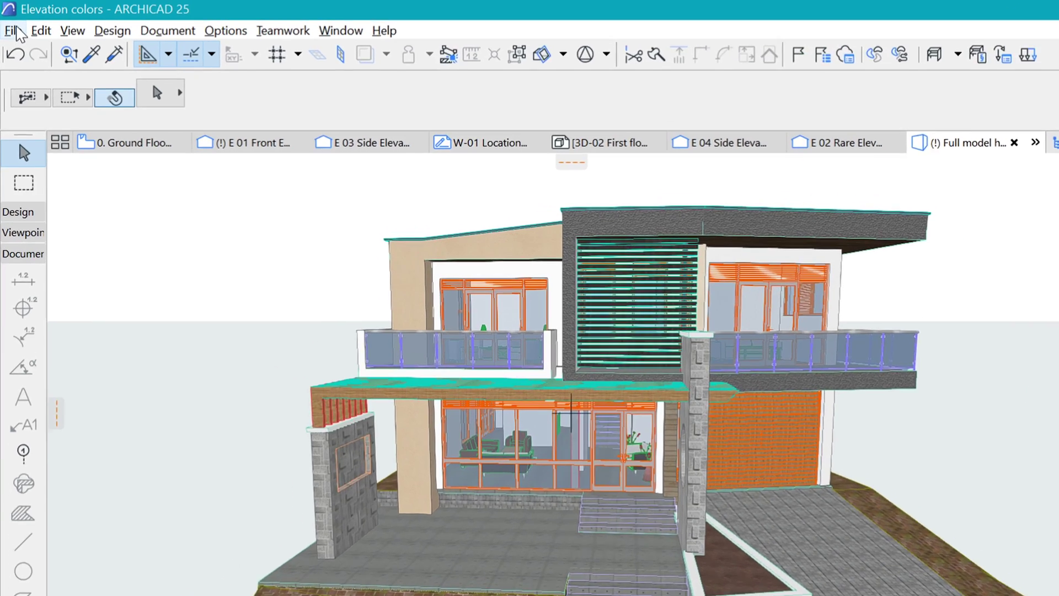
left_click(13, 26)
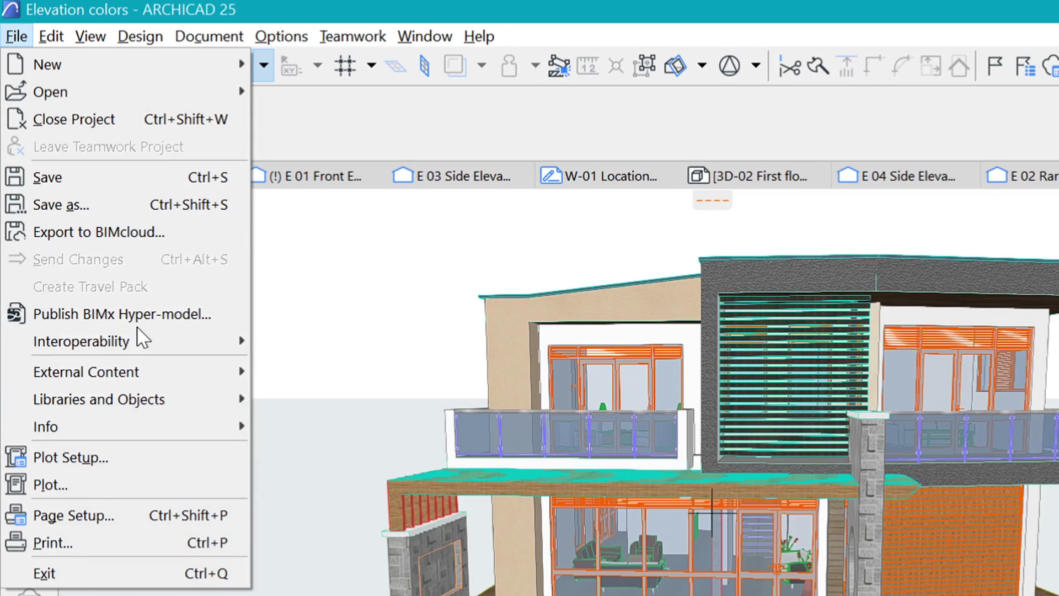
mouse_move(153, 392)
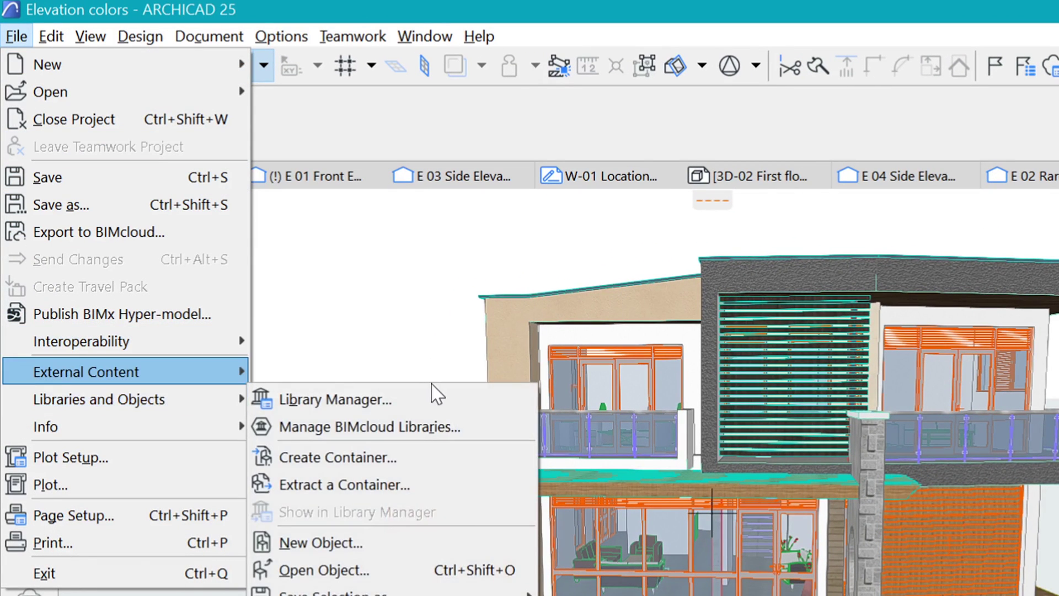
left_click(398, 404)
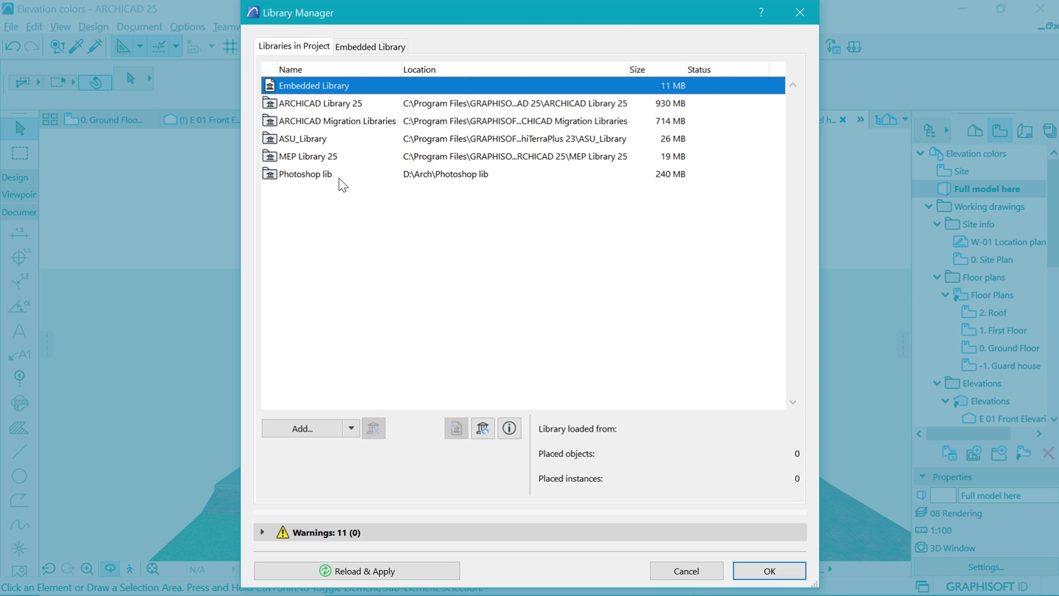
Step: Check the Photoshop lib library's source folder and the chooser for adding library folders, and close the Library Manager without changes
left_click(343, 177)
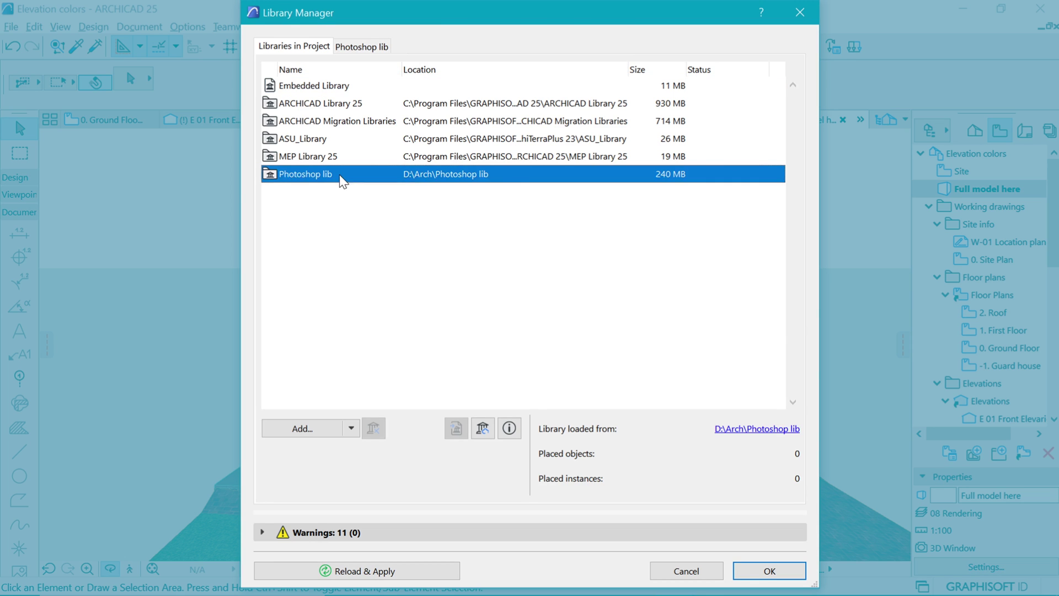
left_click(311, 430)
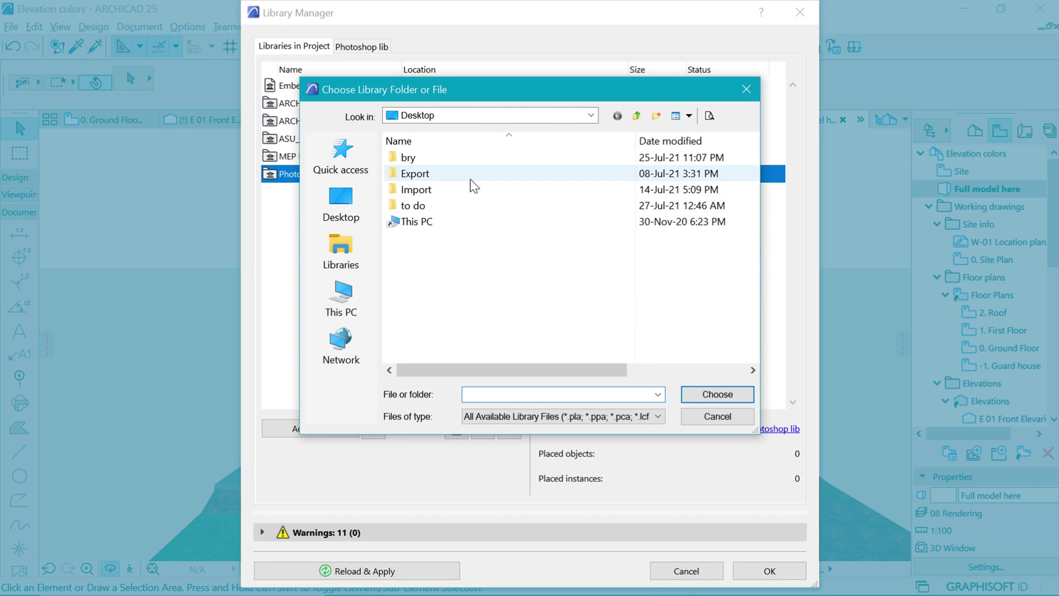
left_click(335, 264)
left_click(345, 200)
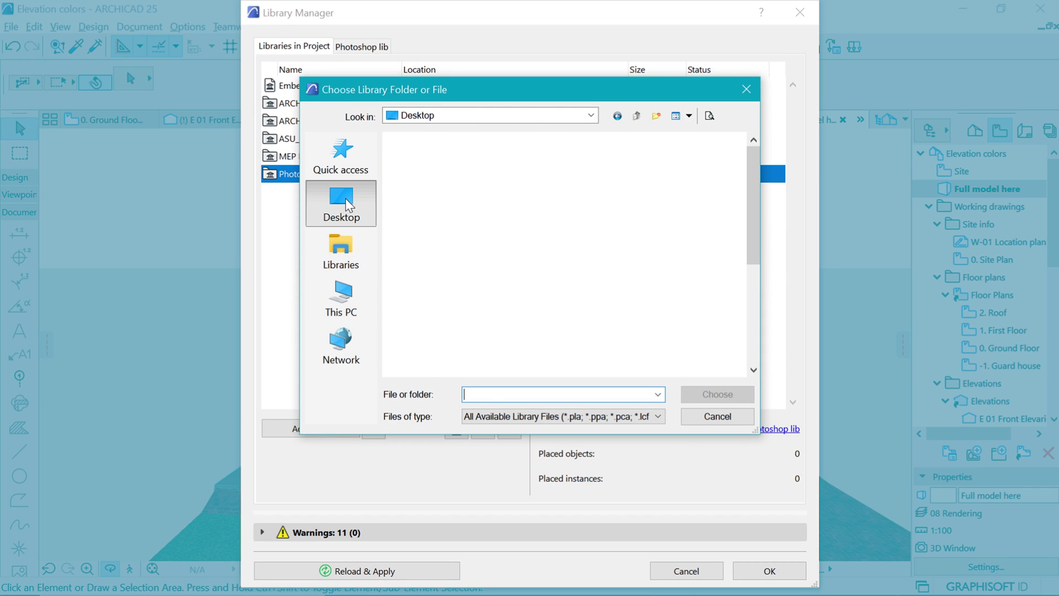
left_click(747, 90)
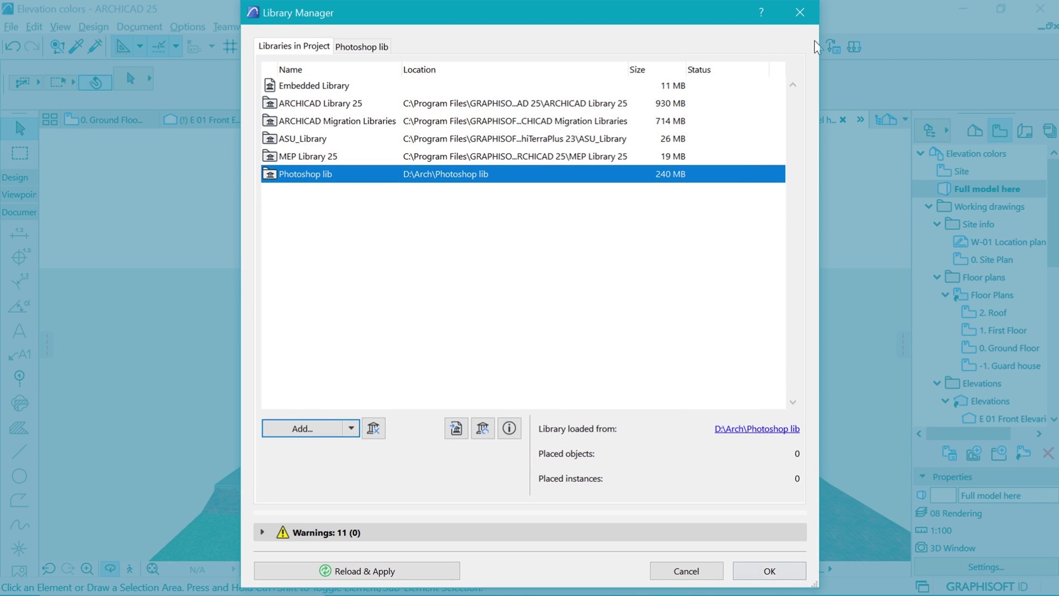
left_click(800, 13)
Step: Examine the house model's exterior surfaces from the front, the side and above in 3D
left_click_drag(452, 287, 470, 239)
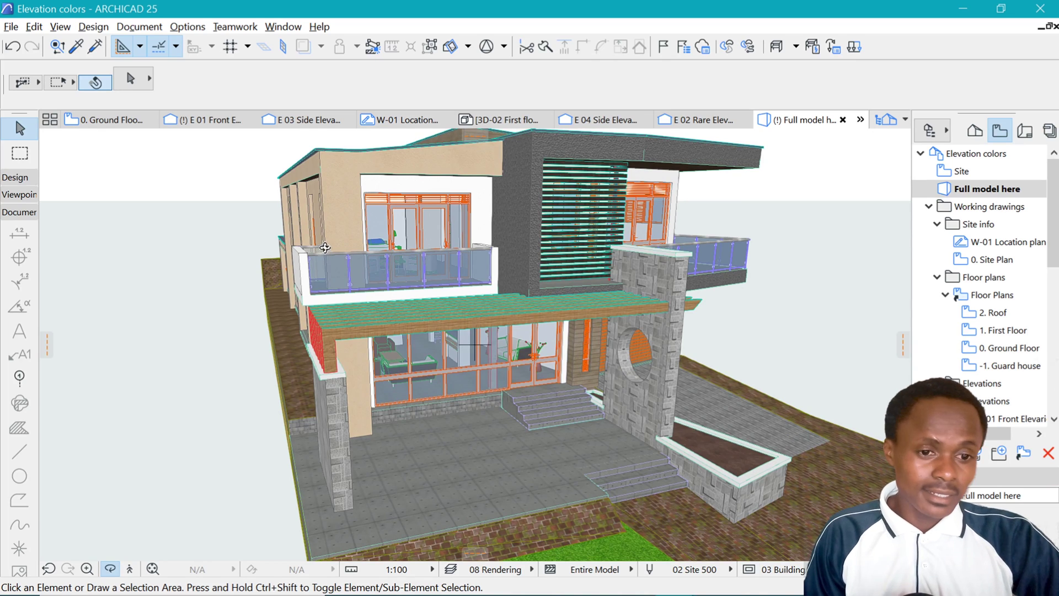
left_click_drag(325, 247, 471, 226)
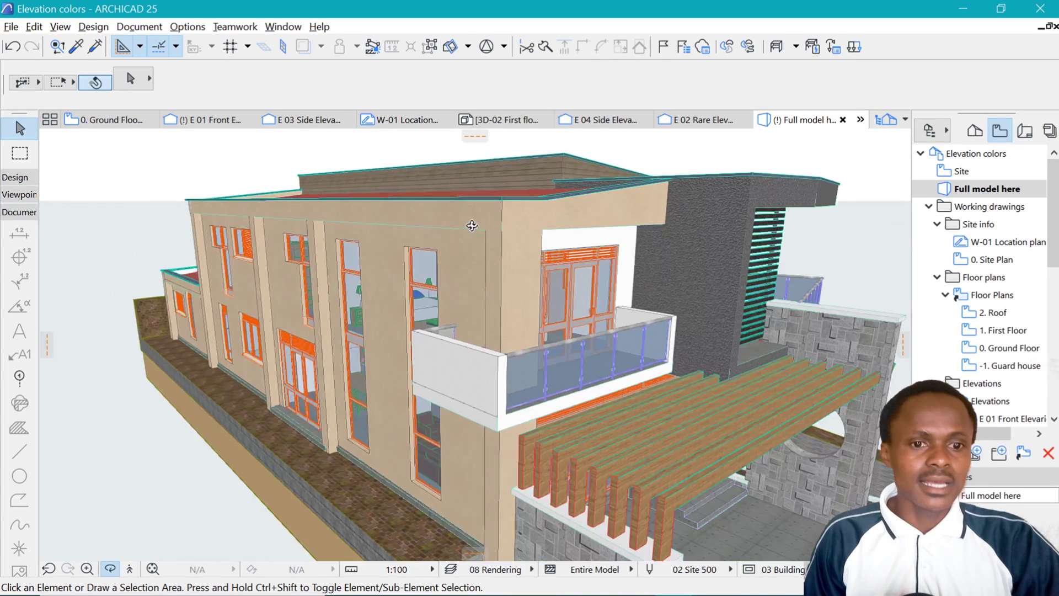
left_click(525, 247)
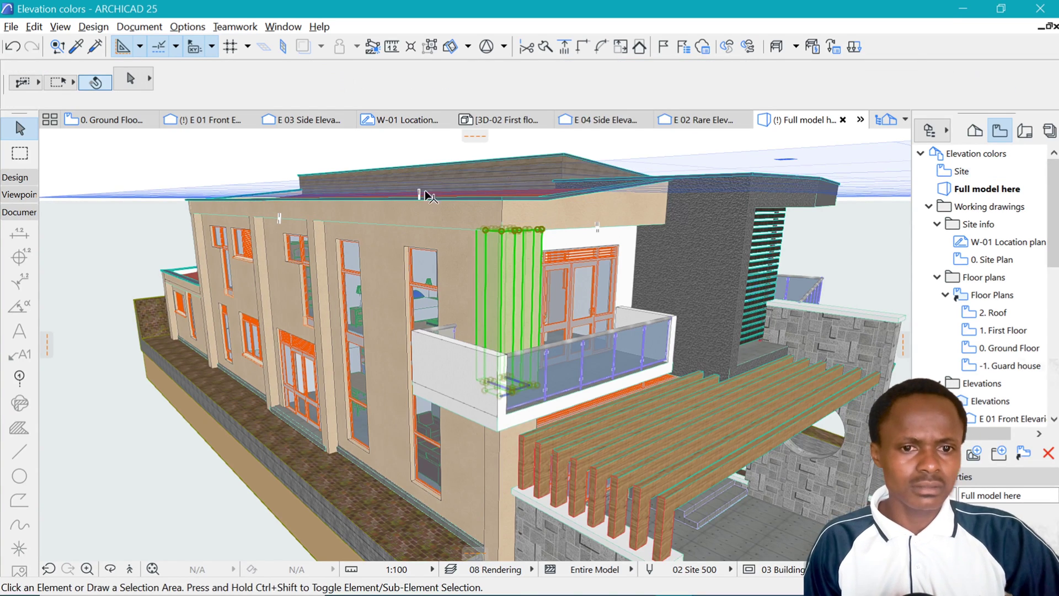
key("Escape")
key("o")
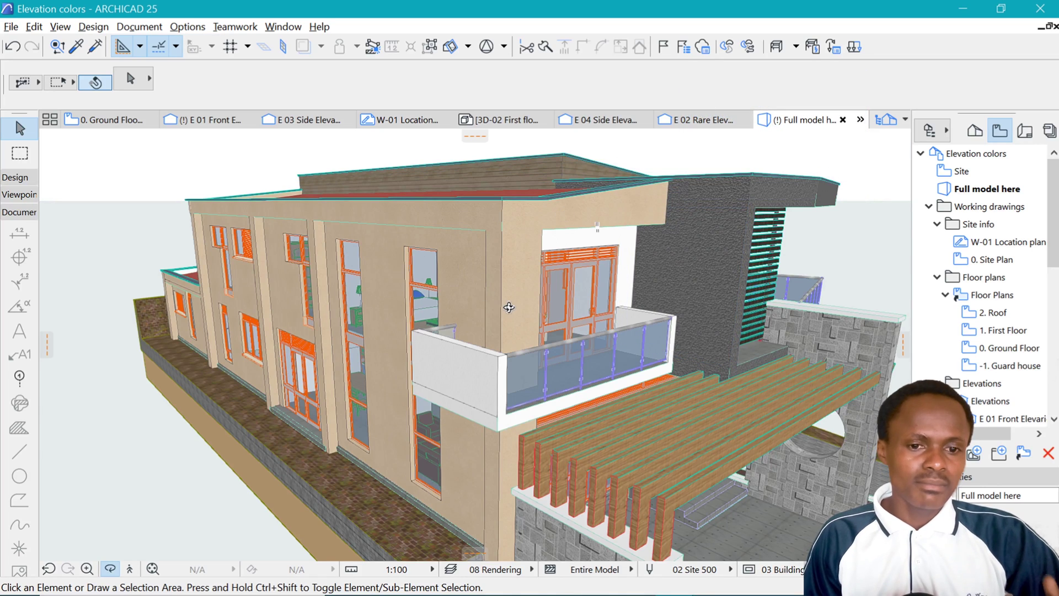
left_click_drag(548, 255, 546, 193)
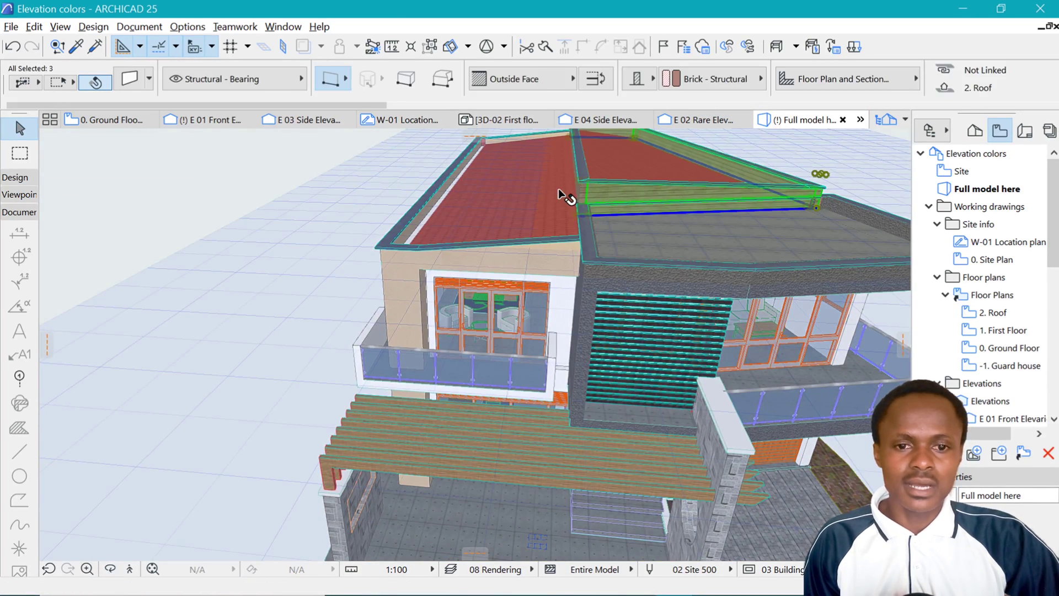
scroll(497, 188, "down", 3)
scroll(568, 259, "up", 2)
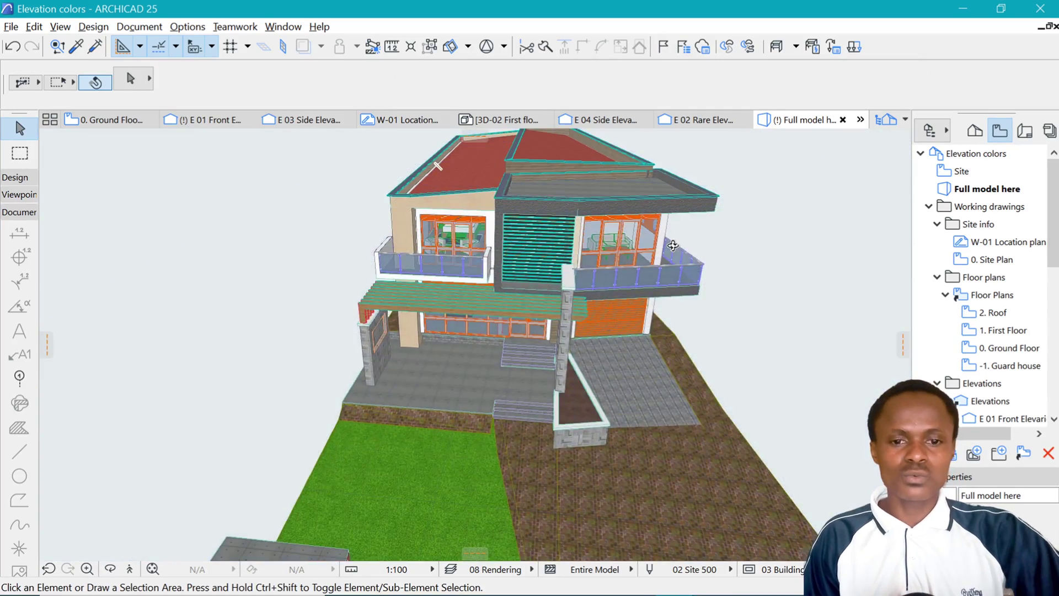
key("o")
left_click_drag(568, 259, 484, 168)
Step: Inspect the dark rough-textured wall and the adjoining timber slats of the house close up
scroll(451, 253, "up", 3)
scroll(484, 168, "up", 3)
scroll(505, 232, "up", 3)
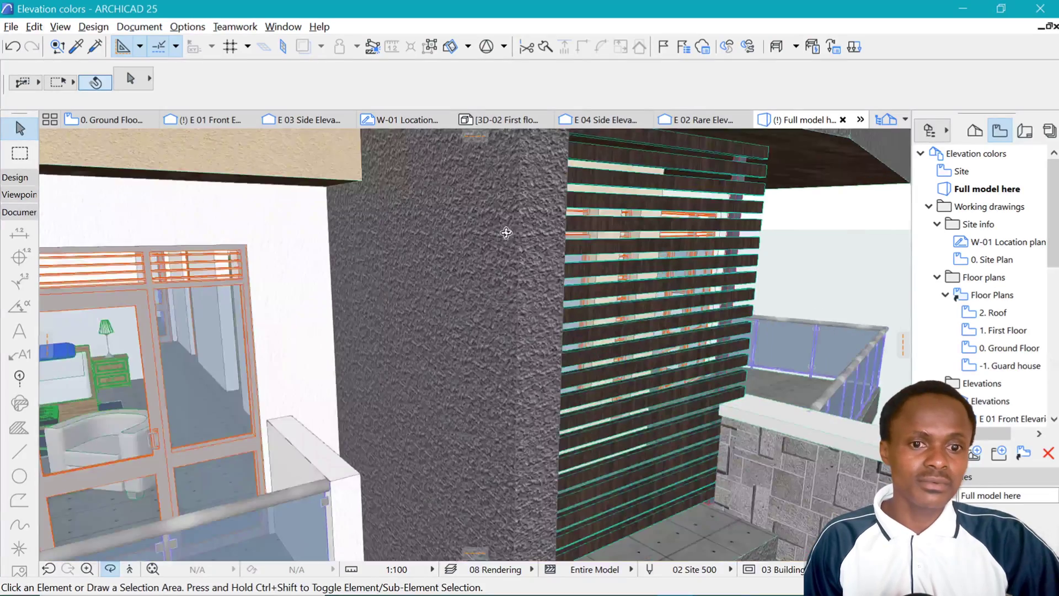
scroll(471, 255, "up", 3)
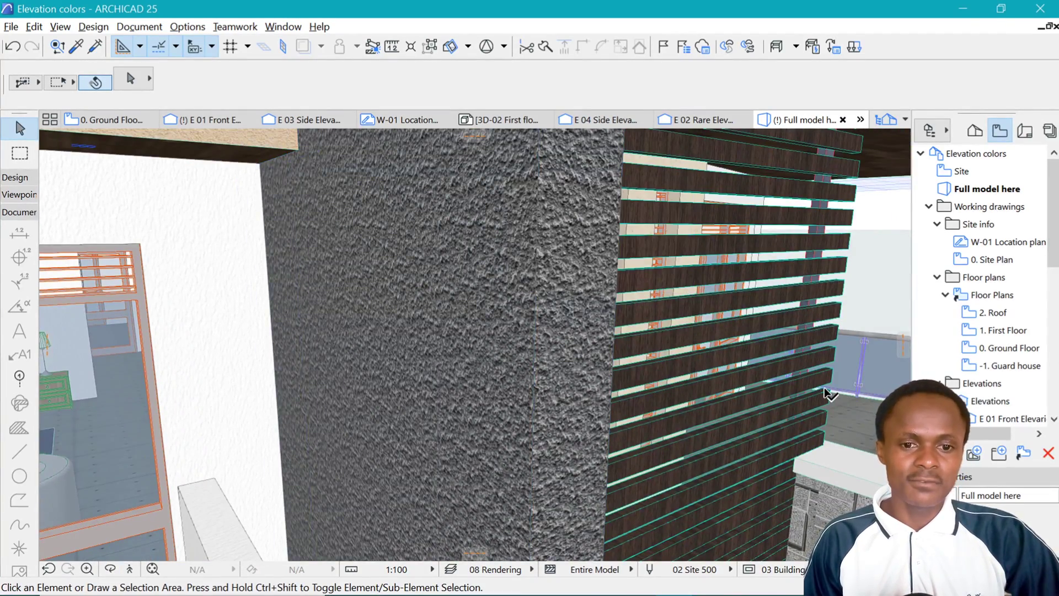
mouse_move(826, 390)
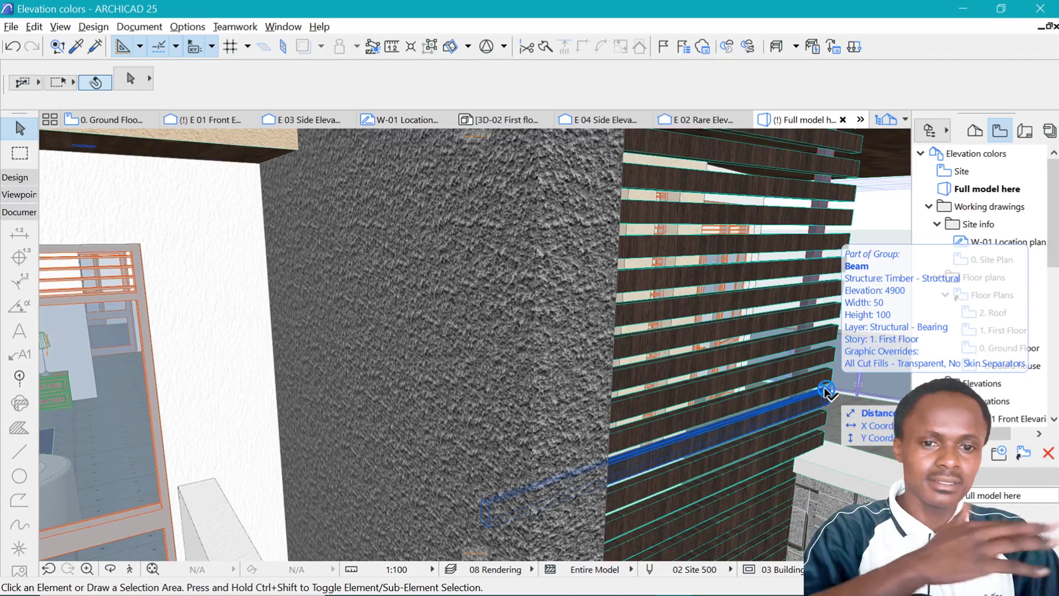
scroll(481, 272, "down", 5)
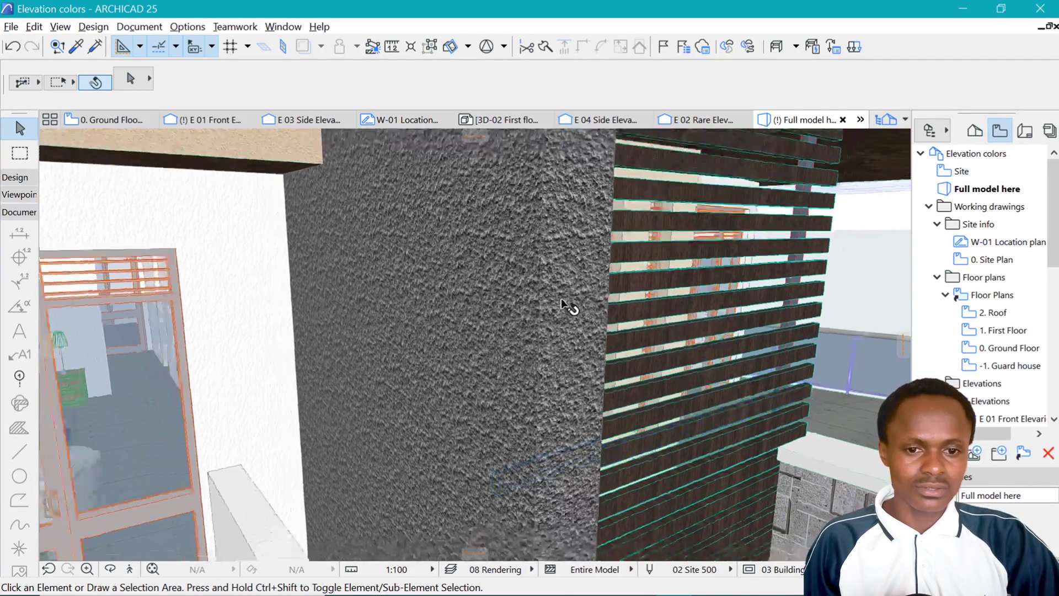
scroll(488, 287, "up", 4)
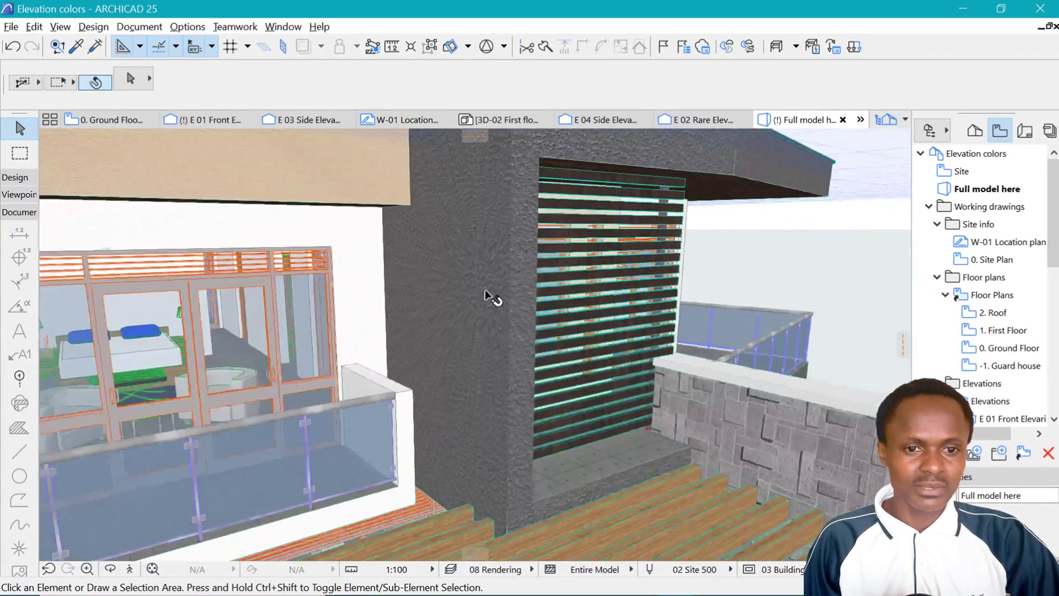
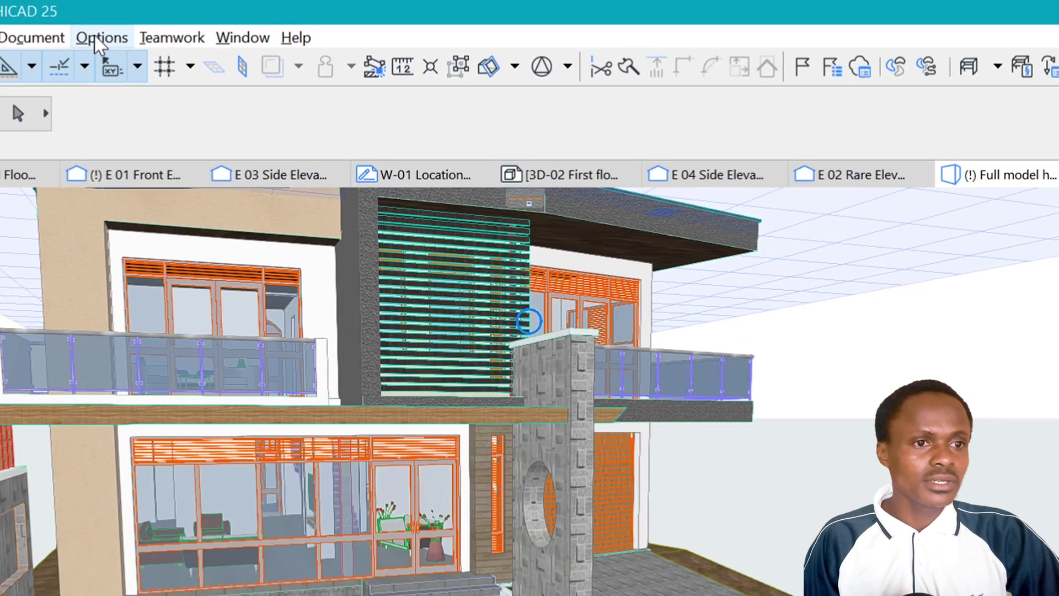
Step: Open the Surfaces settings, select the Stonework - 02 surface and display its texture settings
left_click(182, 24)
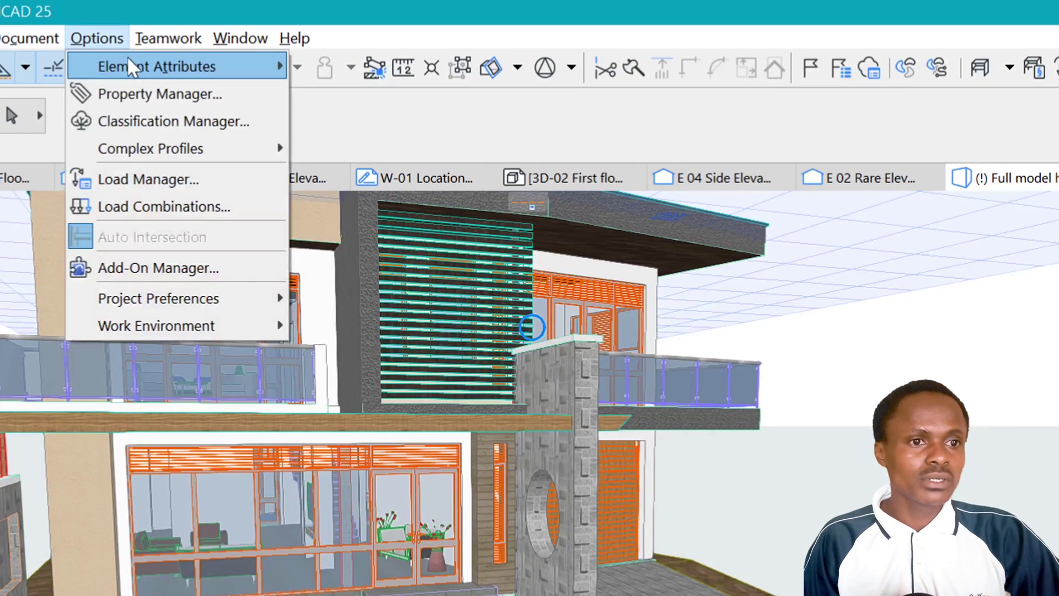
mouse_move(128, 58)
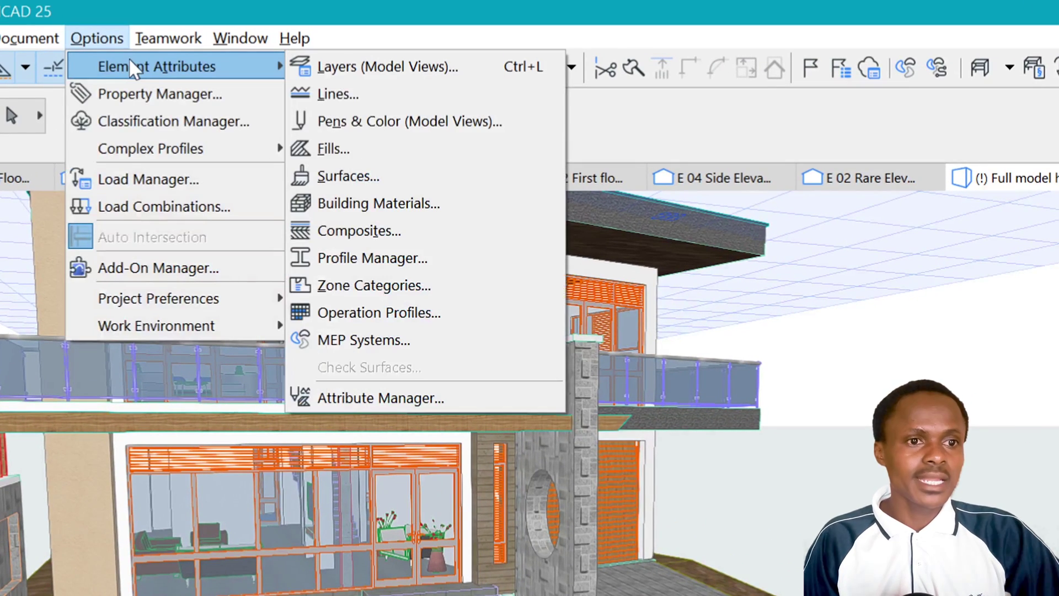
left_click(364, 177)
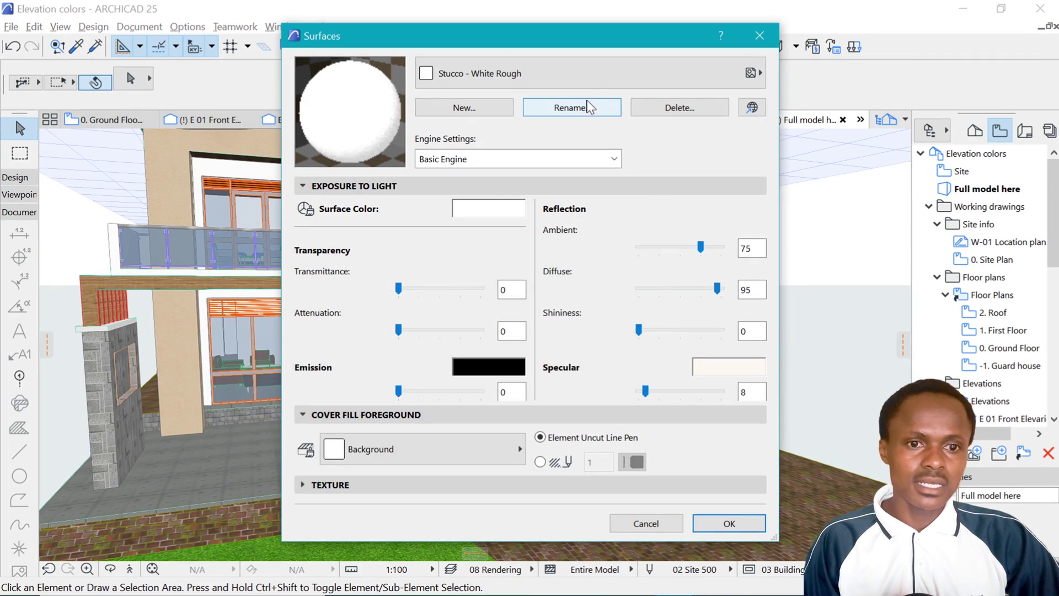
left_click(594, 92)
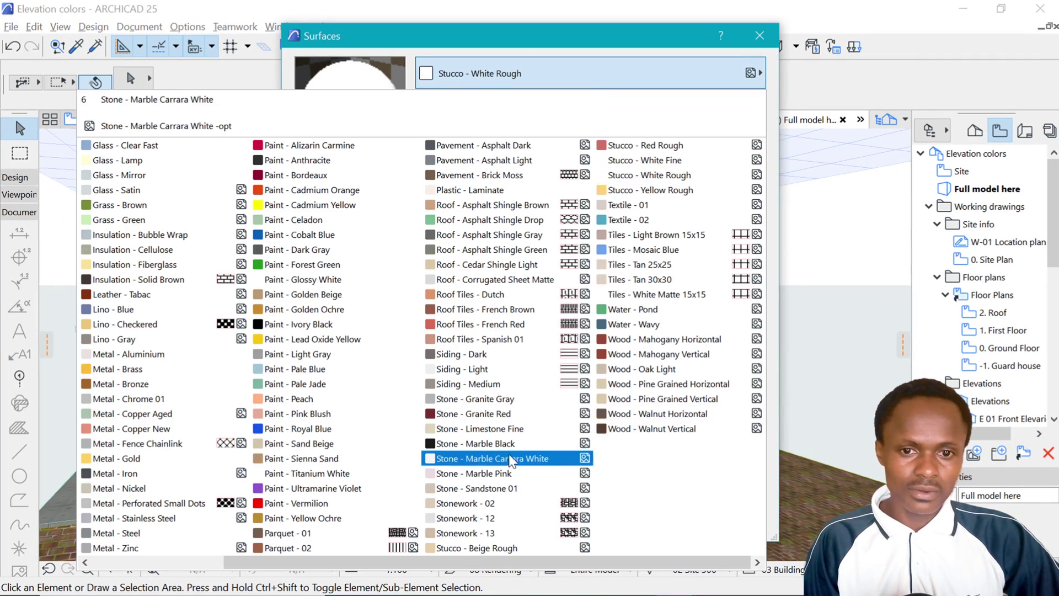
left_click(477, 503)
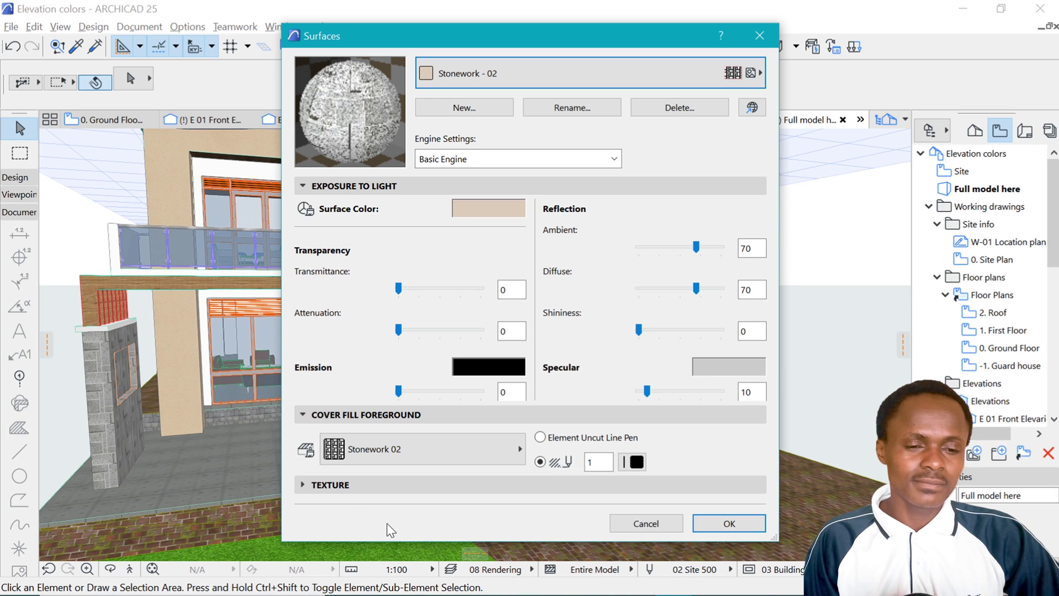
left_click(348, 485)
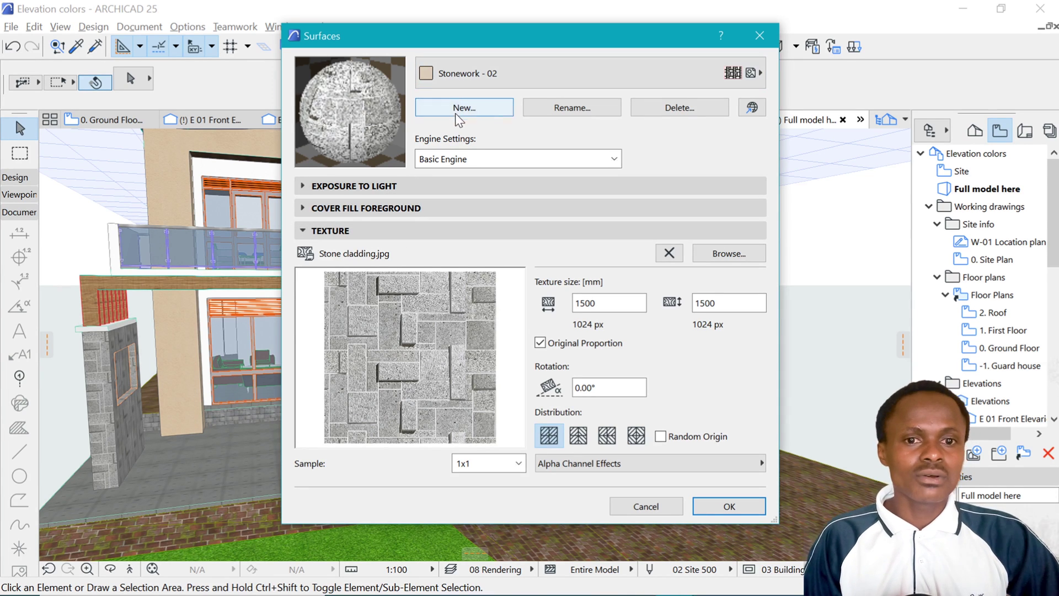
Step: Duplicate the Stonework - 02 surface as a new surface named Paver surface
left_click(474, 105)
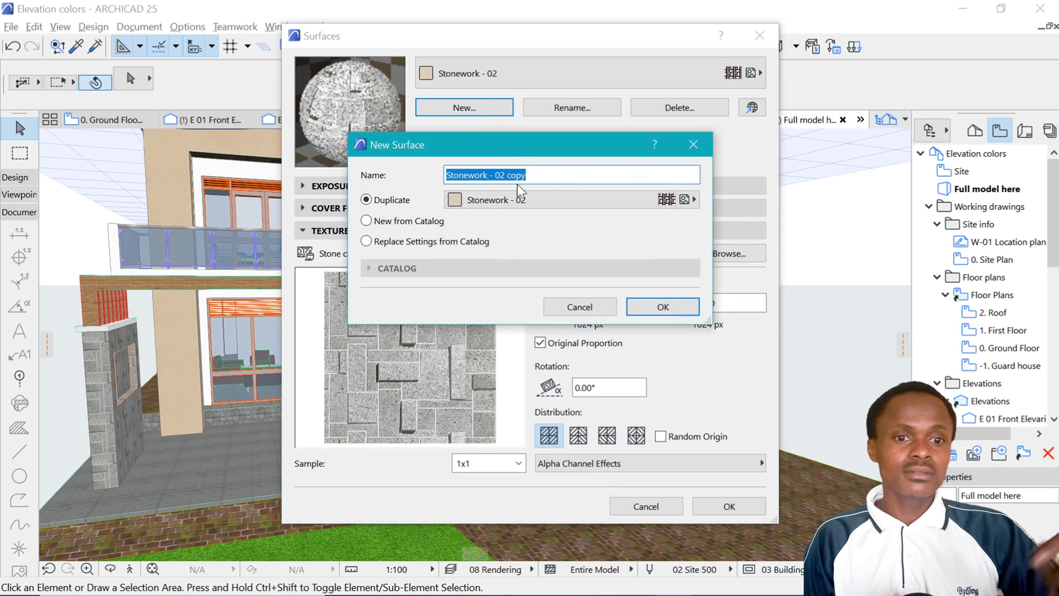
type("Paver surface")
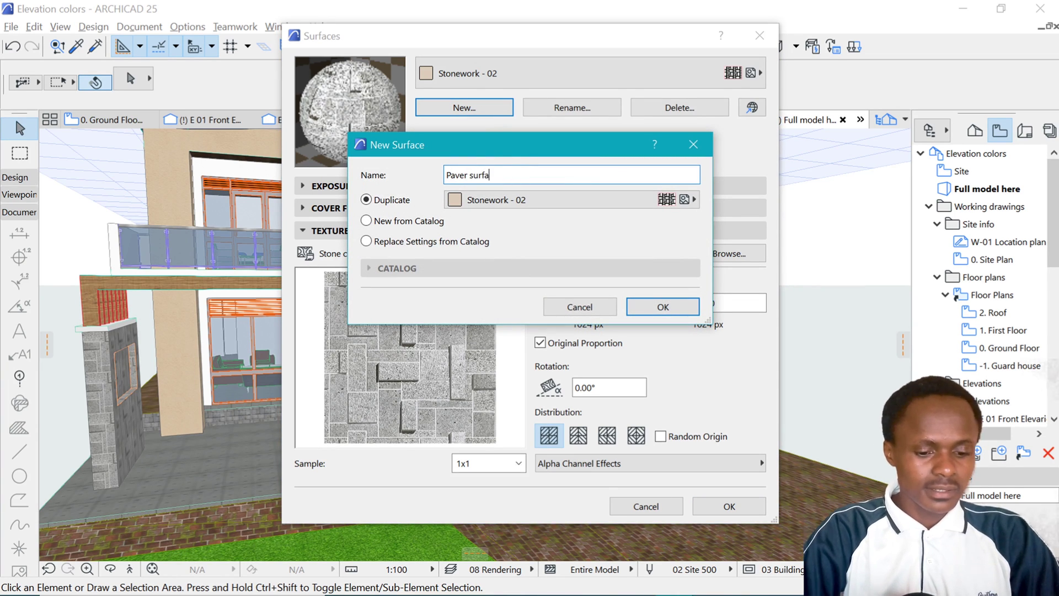
left_click(651, 309)
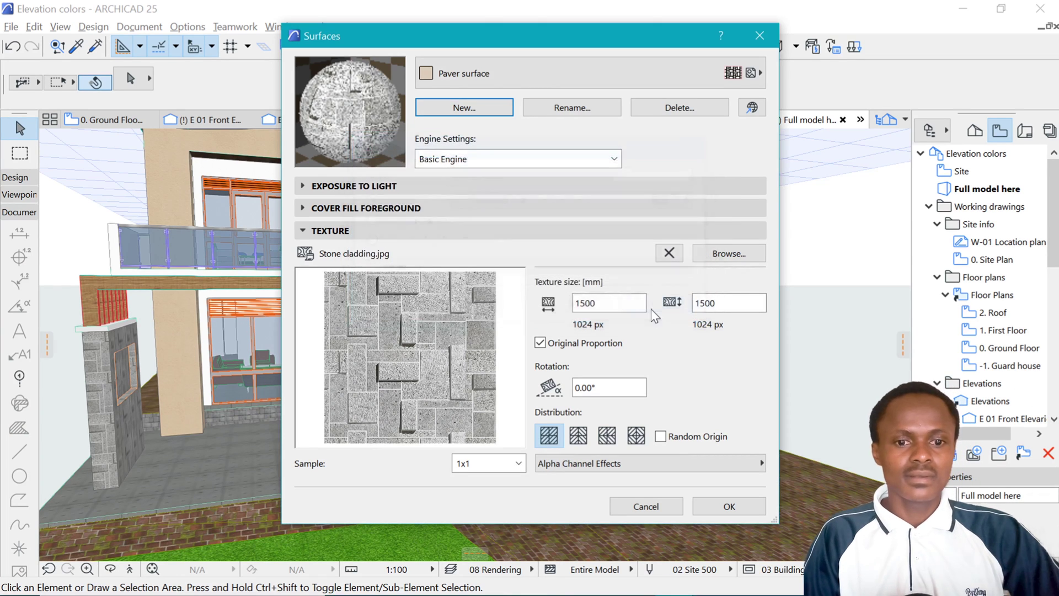
Step: Set Paver surface's surface color to gray (RGB 128, 128, 128) and keep Stonework 02 as its cover fill
left_click(346, 188)
left_click(513, 207)
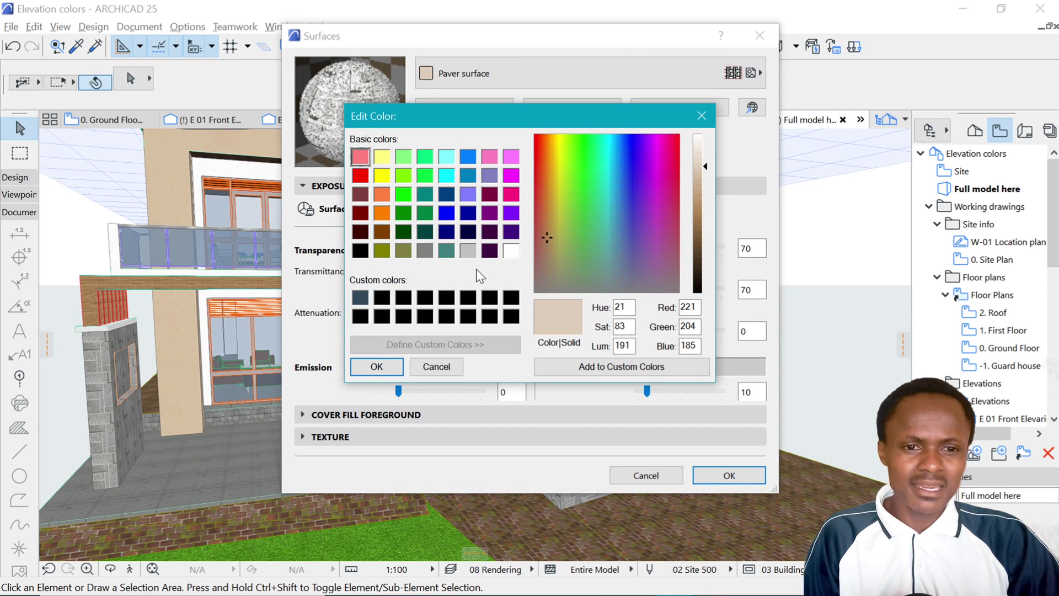
left_click(425, 250)
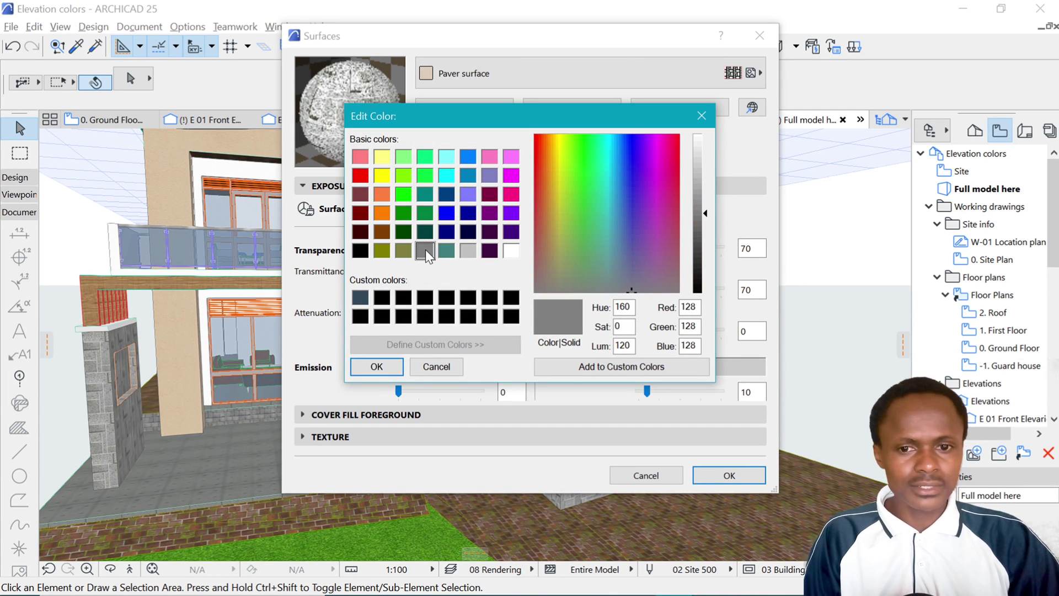
left_click(376, 368)
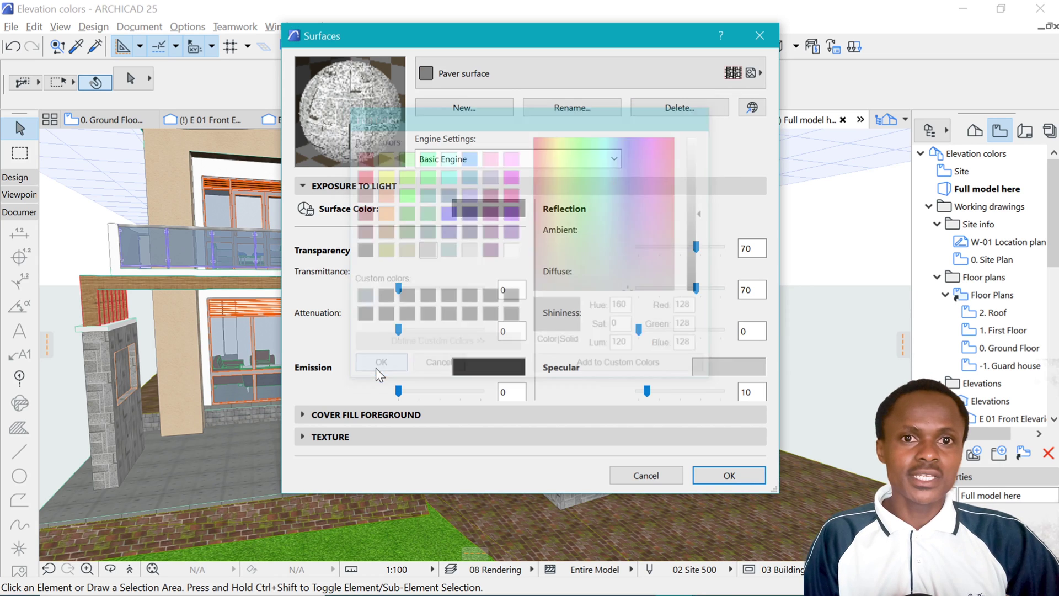
left_click(369, 420)
left_click(356, 453)
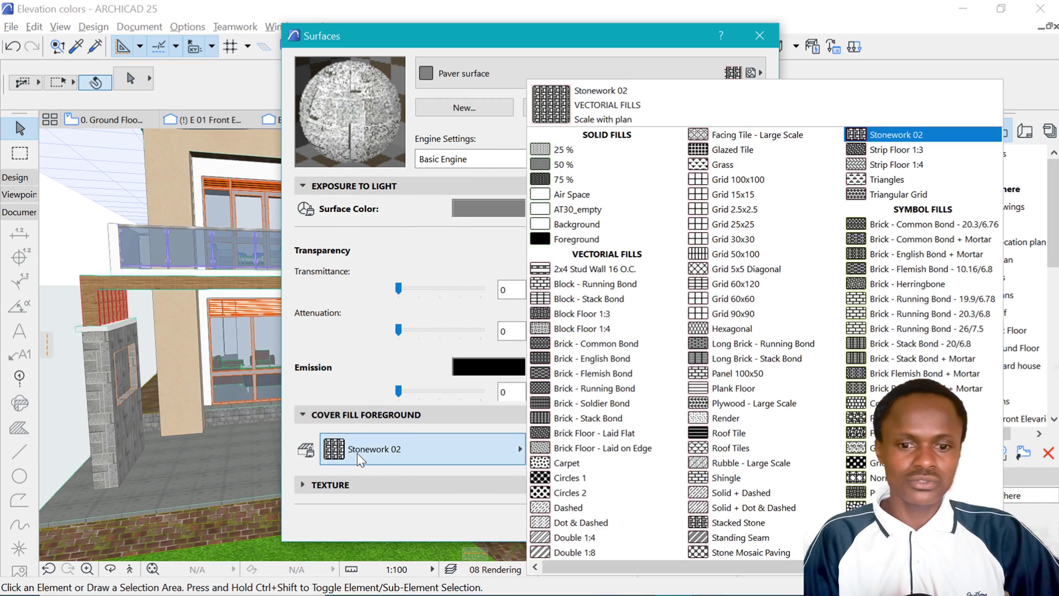
left_click(357, 488)
Step: Load PavingStones075_2K_Color.jpg from the library's Pavement folder as Paver surface's texture and set its size to 1200 by 1200 mm
left_click(302, 489)
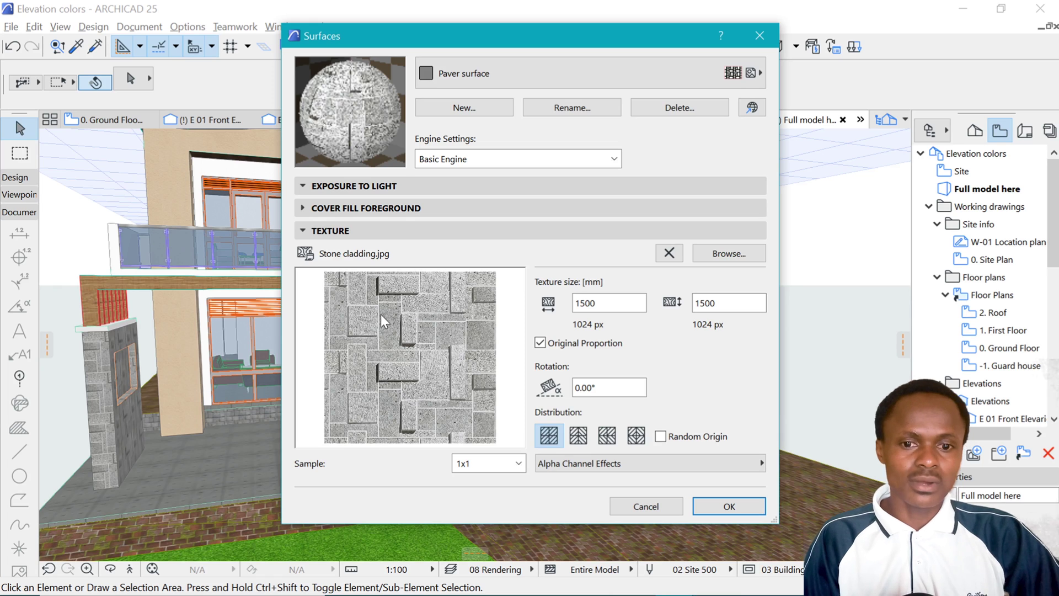
left_click(730, 258)
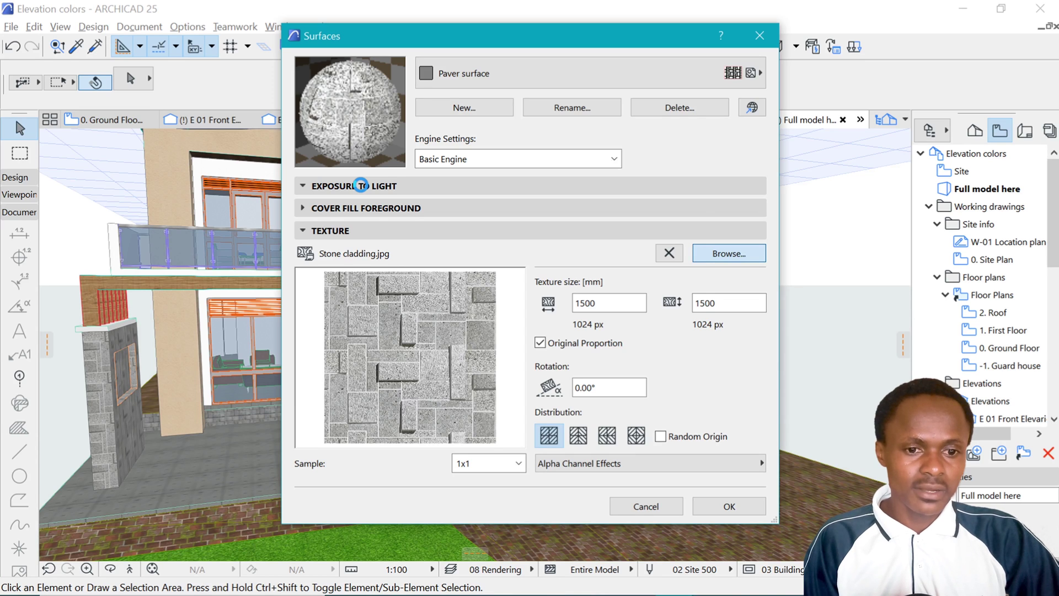
scroll(401, 218, "down", 9)
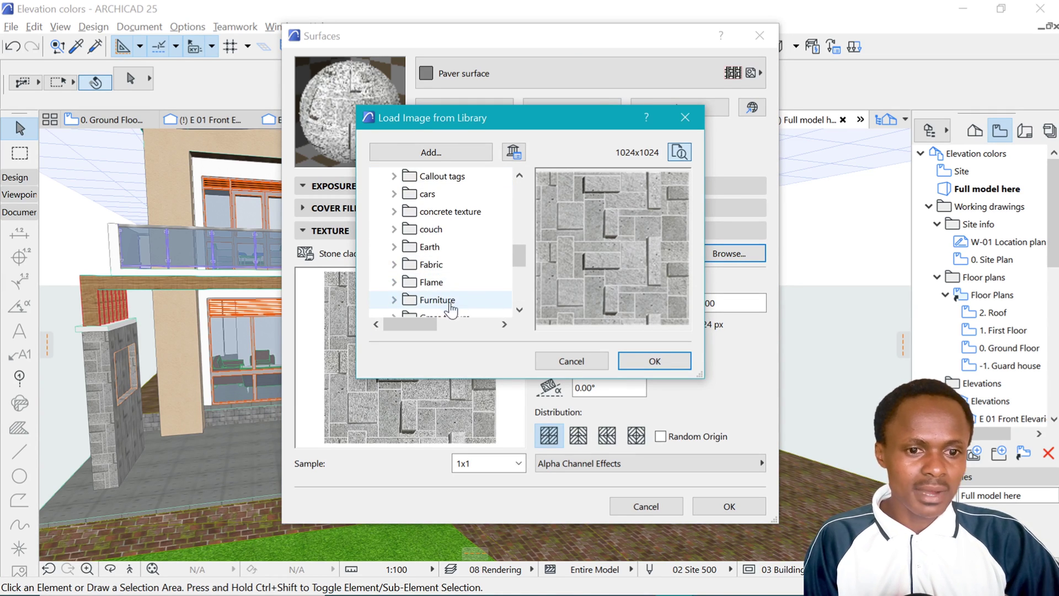
scroll(419, 275, "down", 5)
left_click(393, 247)
left_click(436, 265)
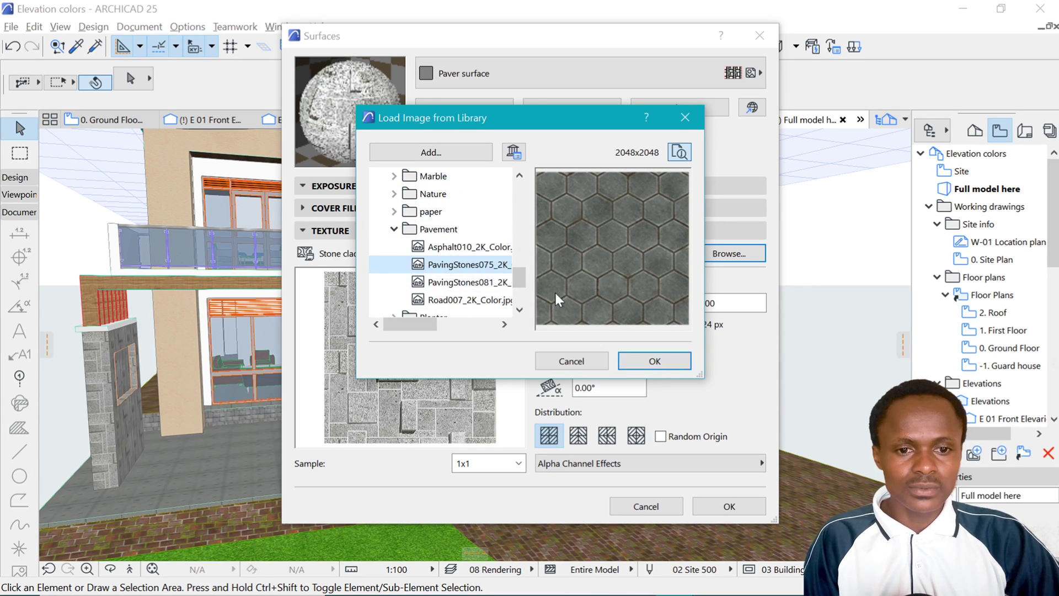
left_click(655, 361)
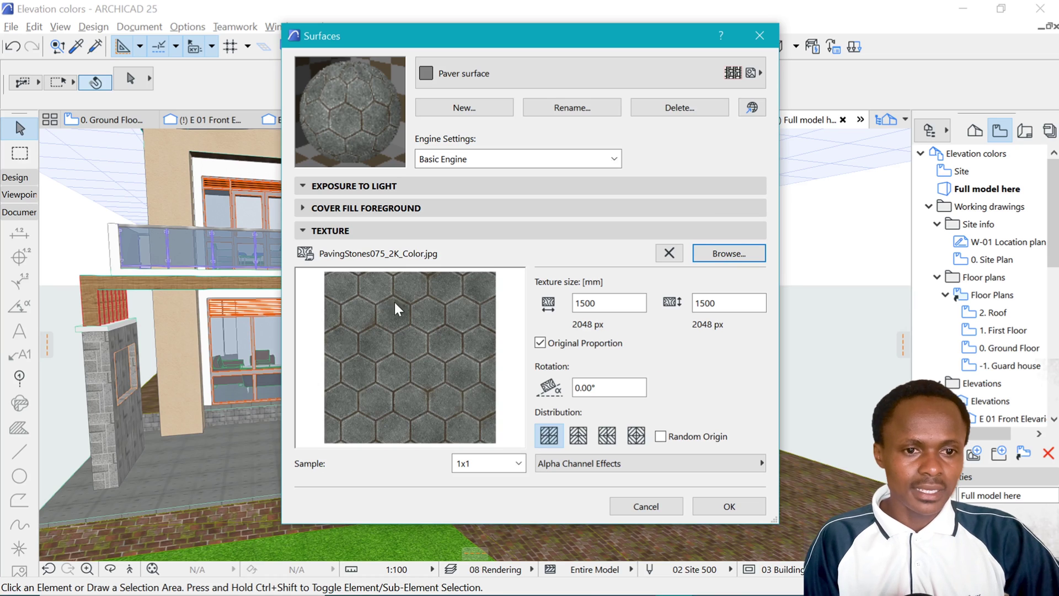
double_click(607, 303)
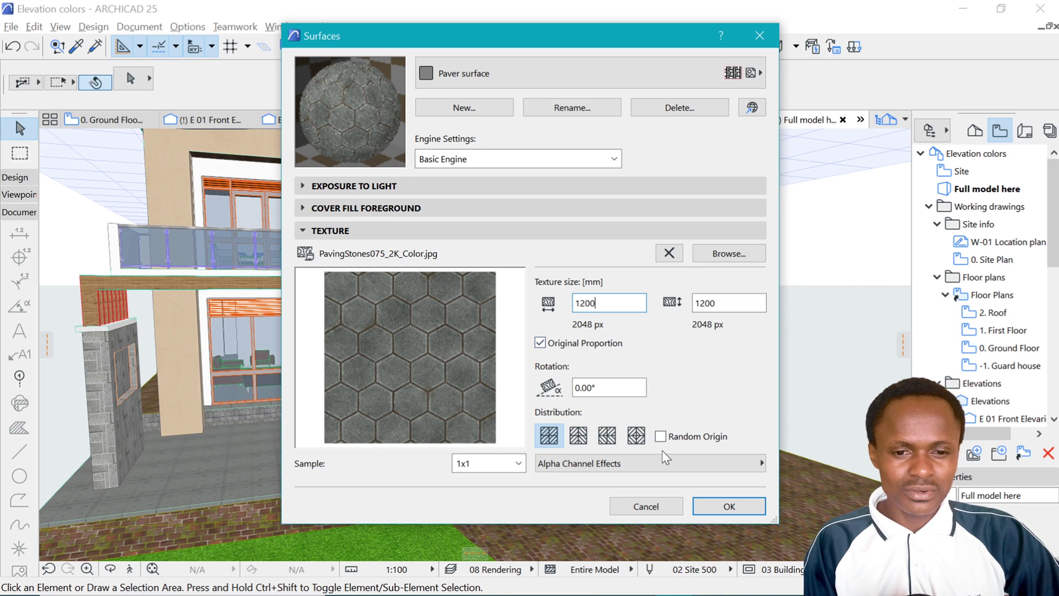
Step: Compare the mirrored texture distribution options for Paver surface, keep the original unmirrored distribution and accept the surface settings
left_click(578, 435)
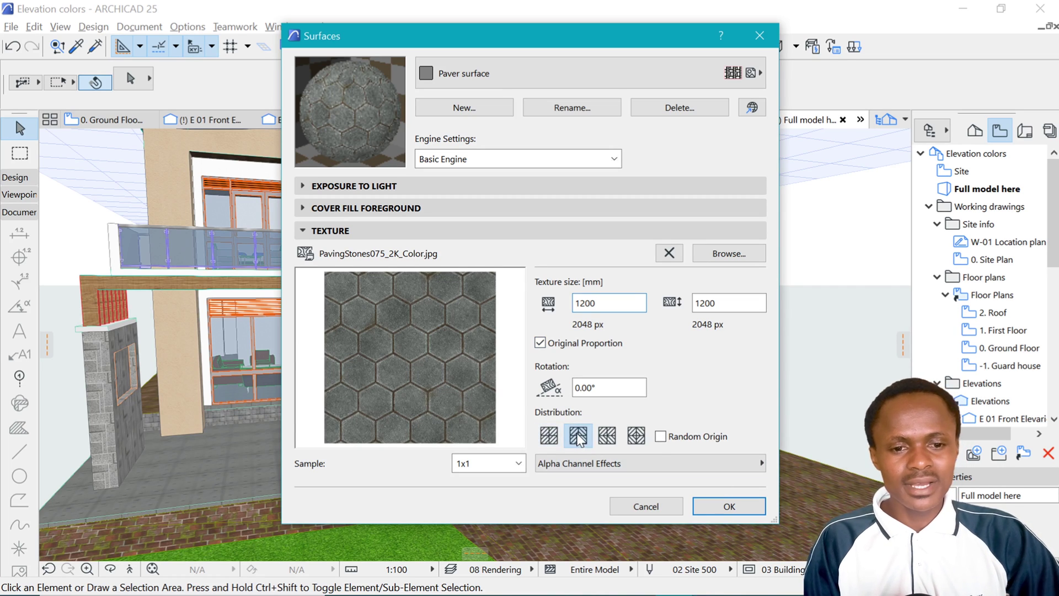
left_click(606, 435)
left_click(550, 437)
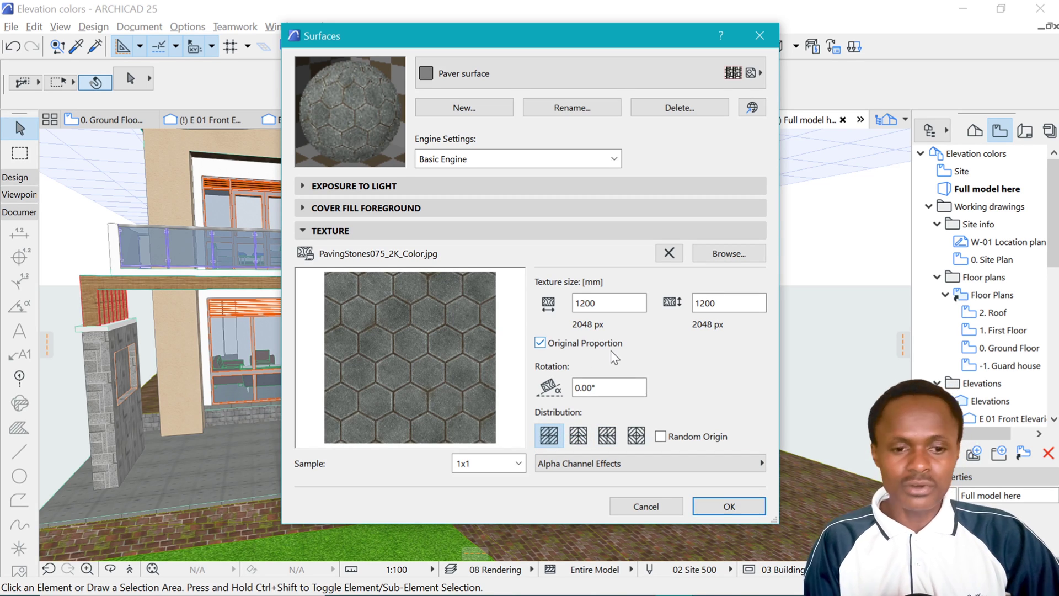
left_click(728, 509)
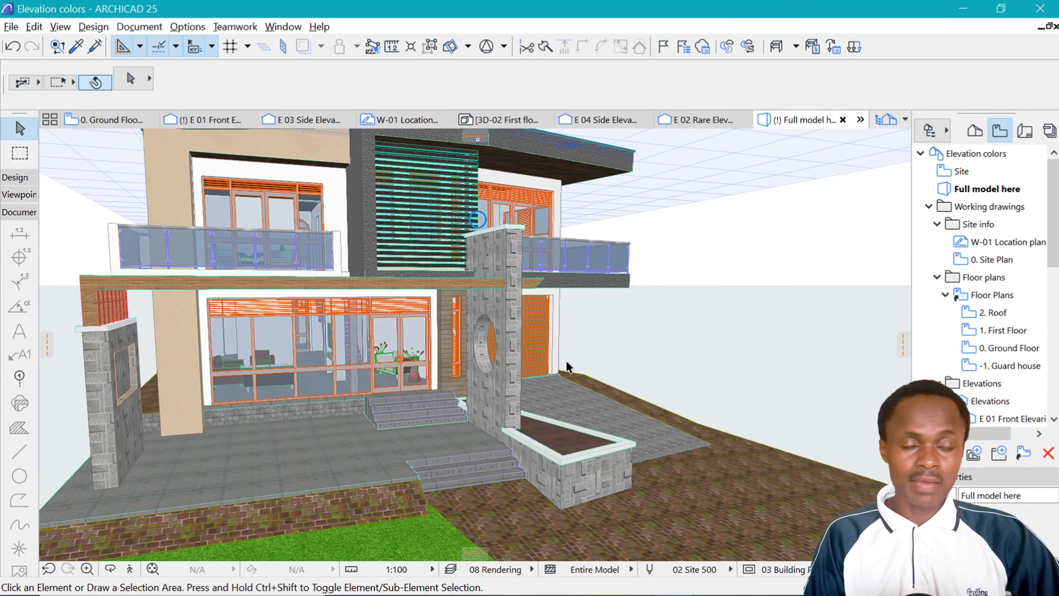
Step: Override the top surface of the driveway terrain mesh in front of the house with Paver surface
scroll(490, 368, "down", 5)
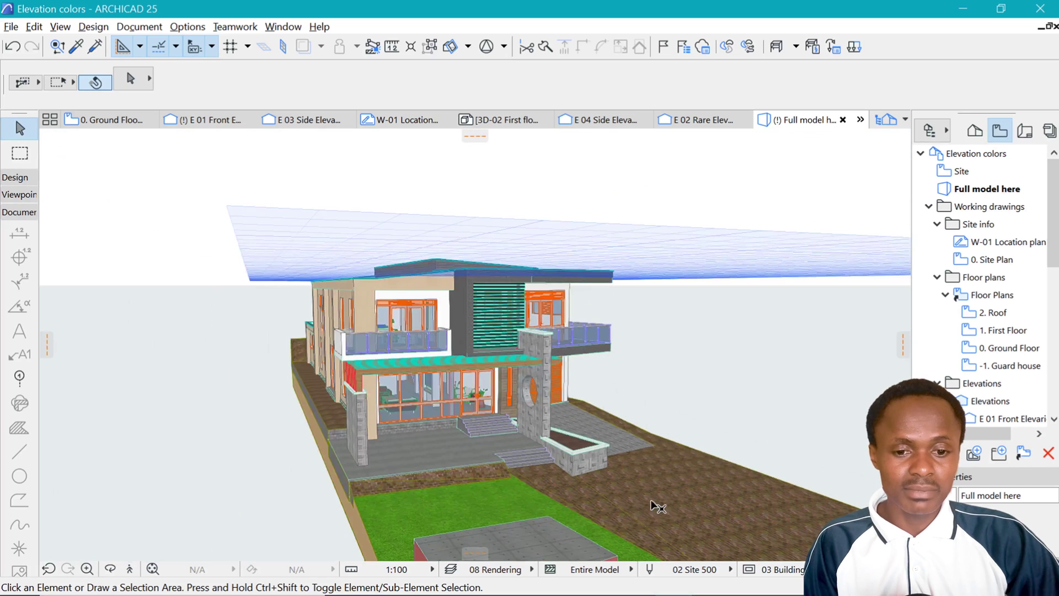
left_click(667, 492)
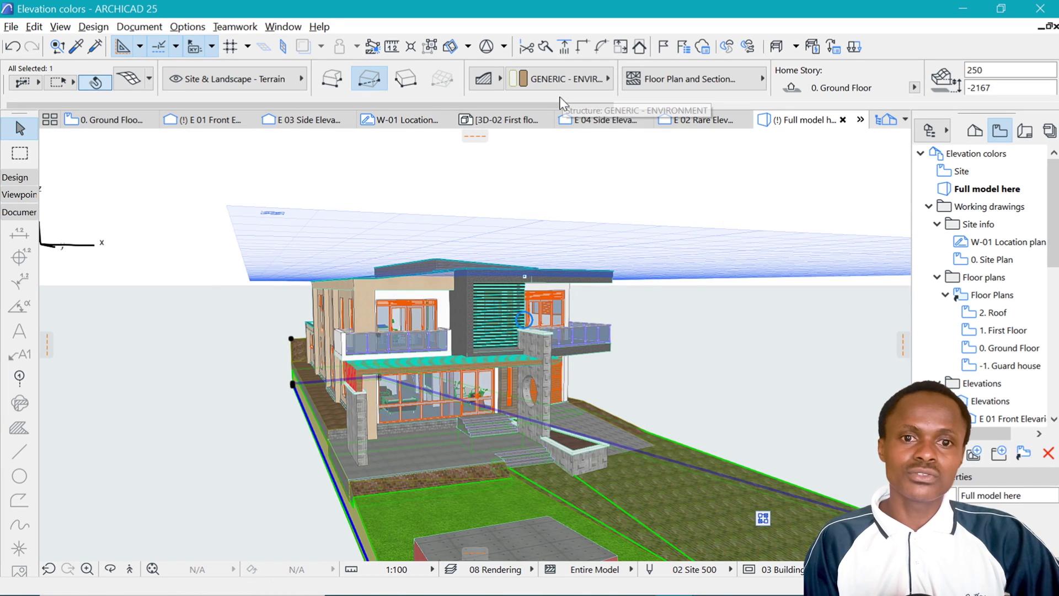
double_click(638, 485)
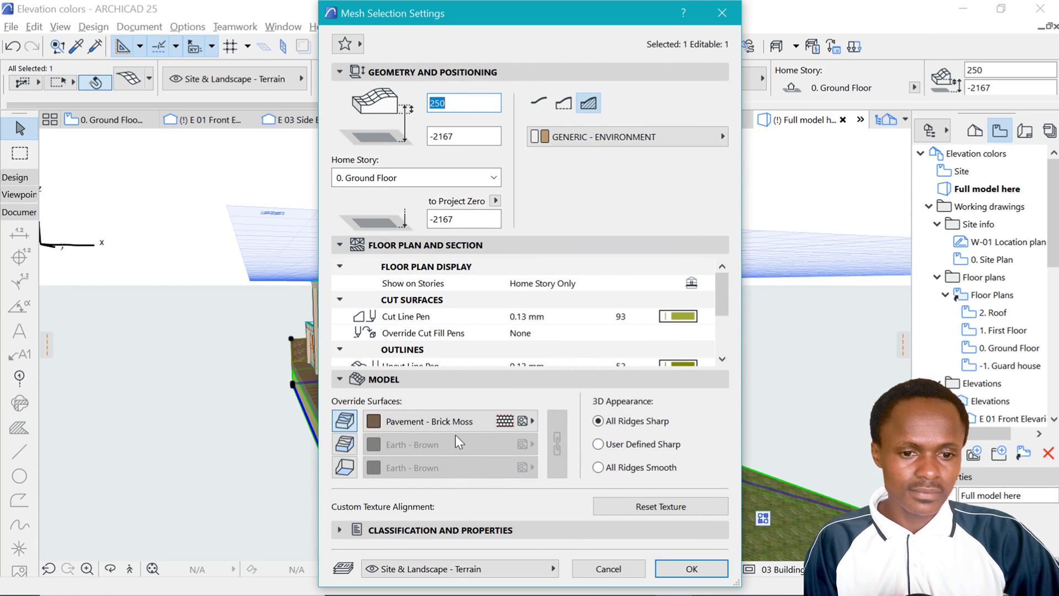
left_click(438, 419)
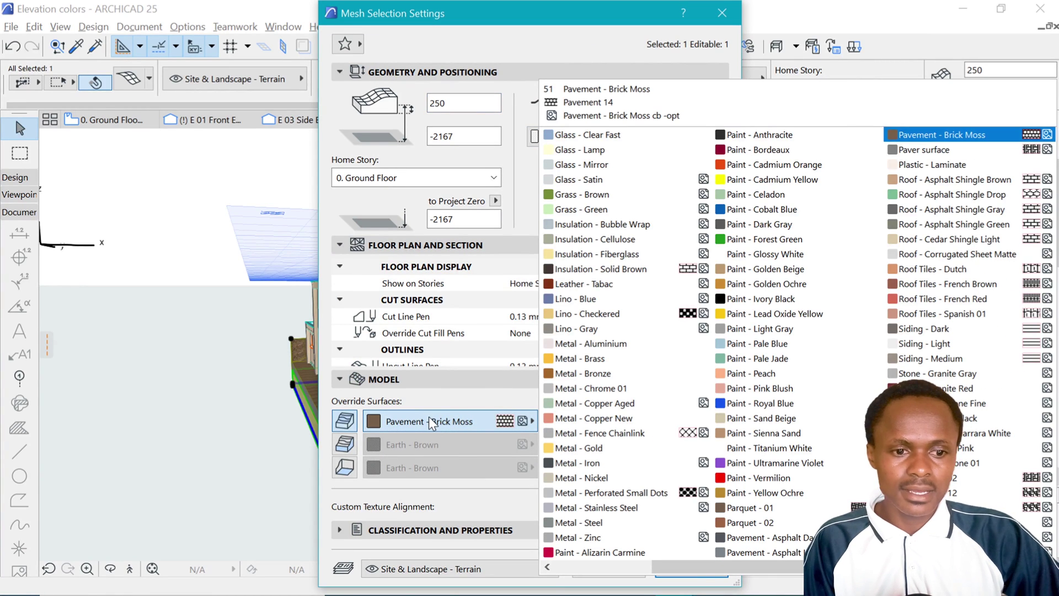
left_click(946, 157)
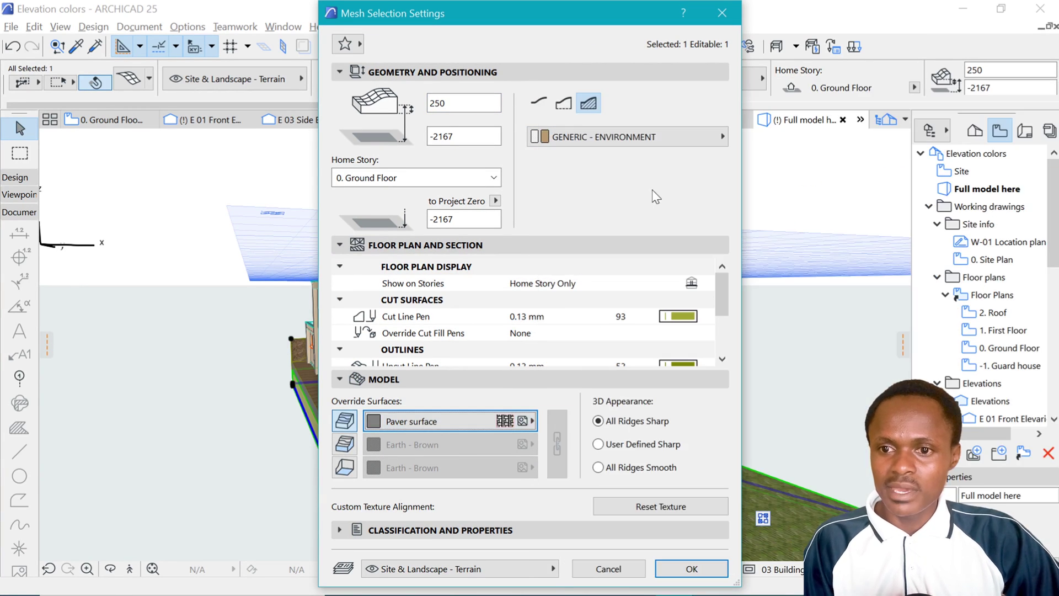
left_click(684, 565)
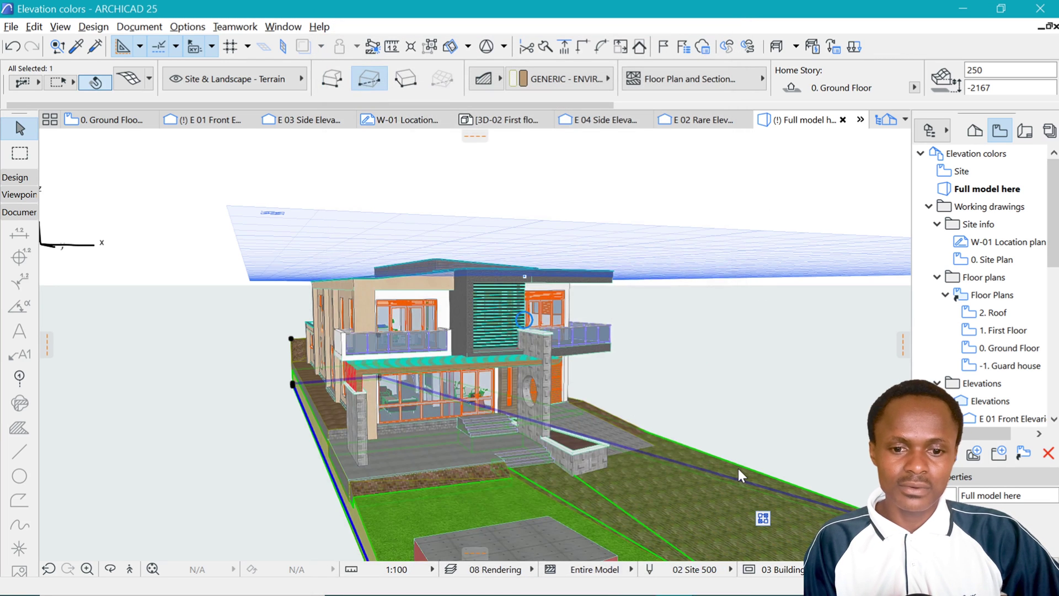
left_click(793, 428)
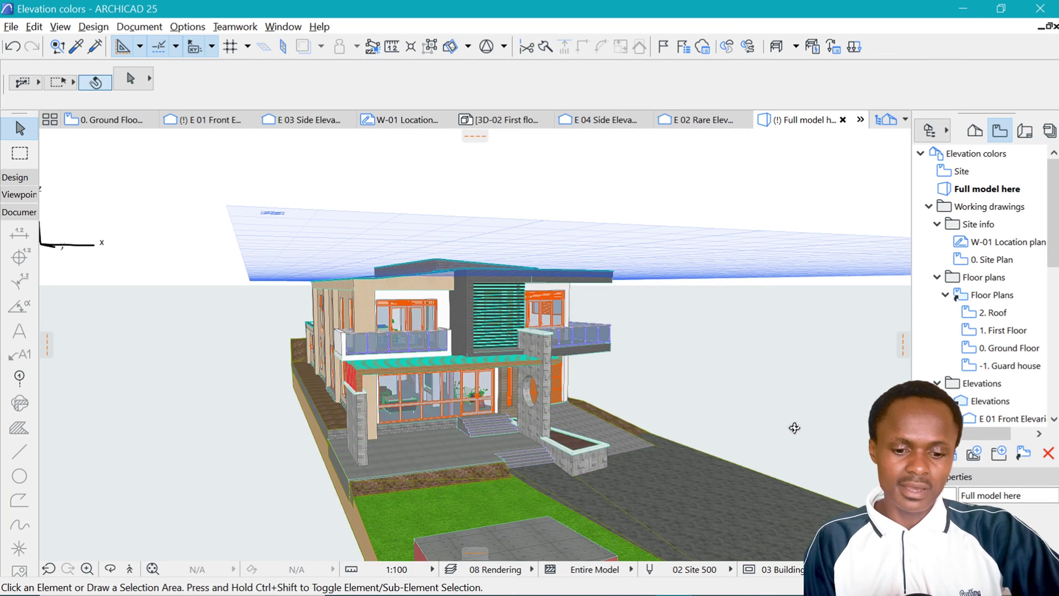
Step: Select the three brick-covered terrain meshes along the front terrace and beside the house and override their top surface with Paver surface
middle_click_drag(793, 428, 438, 537, "shift")
scroll(438, 538, "up", 8)
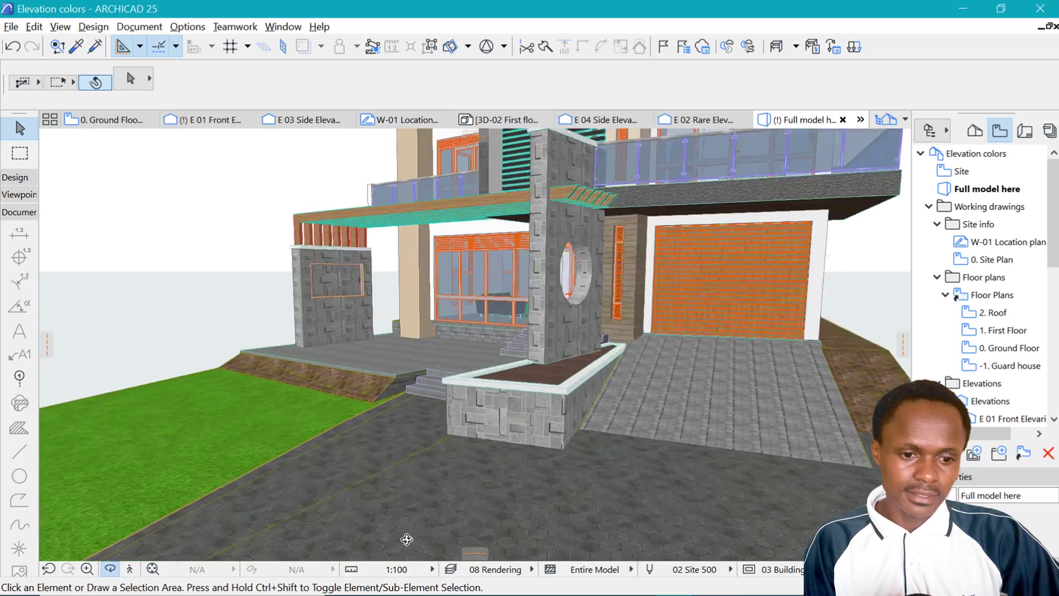
middle_click_drag(436, 459, 387, 470, "shift")
scroll(387, 471, "down", 6)
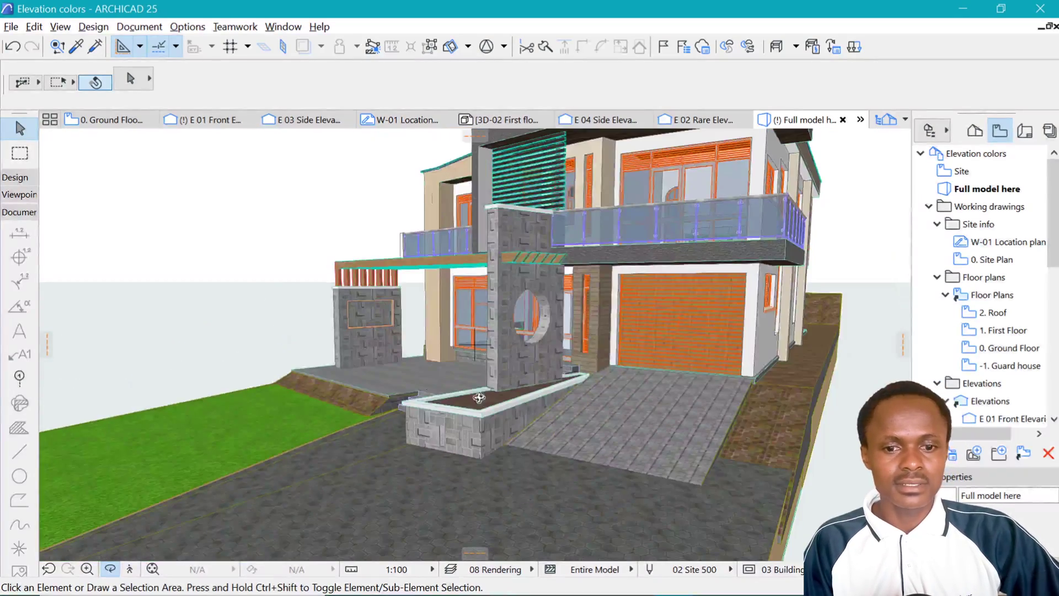
left_click(523, 423)
left_click(789, 431, "shift")
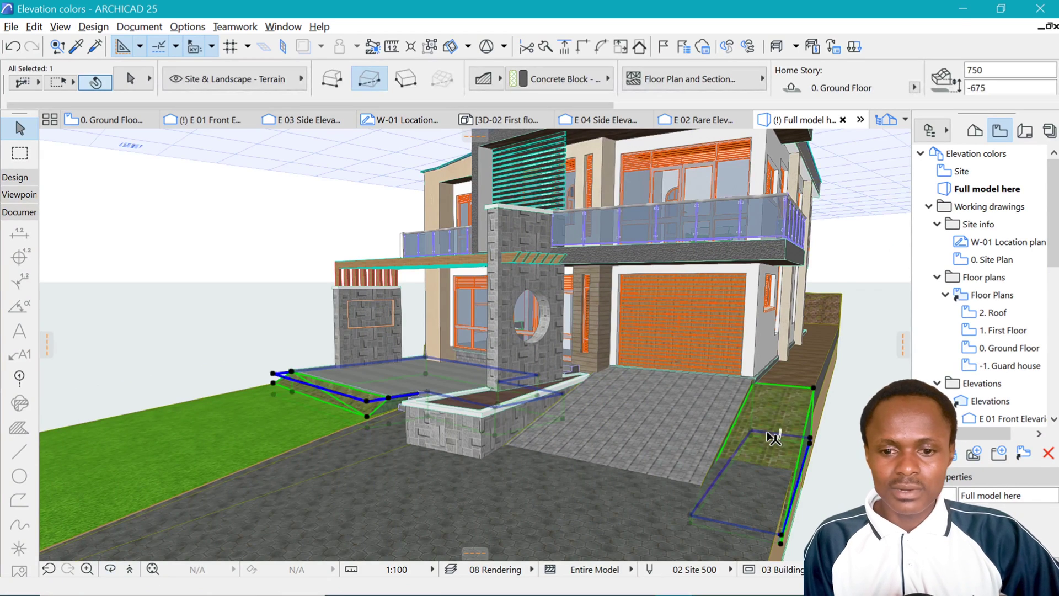
left_click(809, 287, "shift")
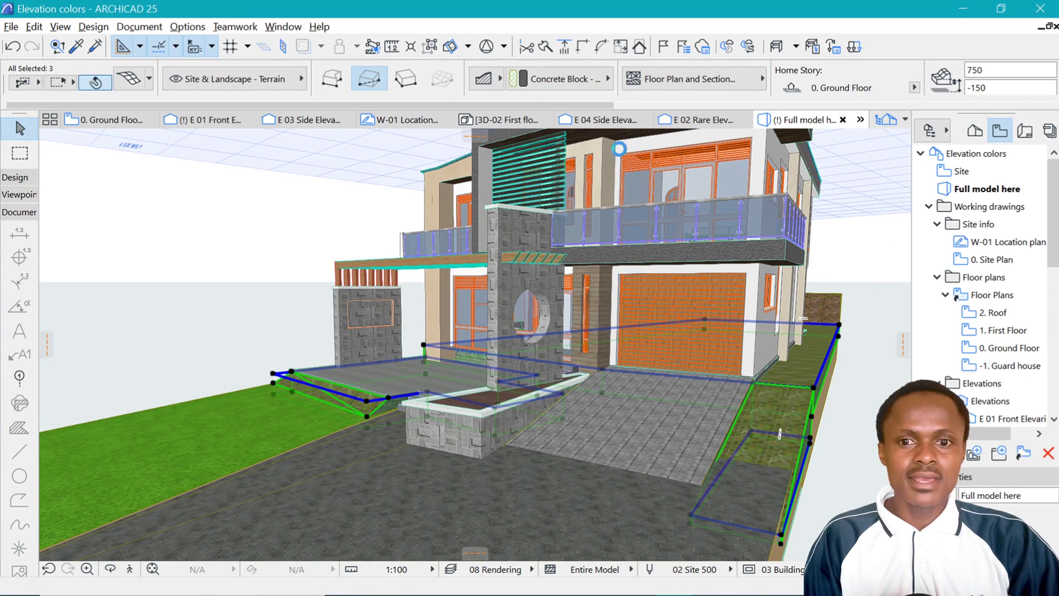
key("ctrl+t")
left_click(499, 422)
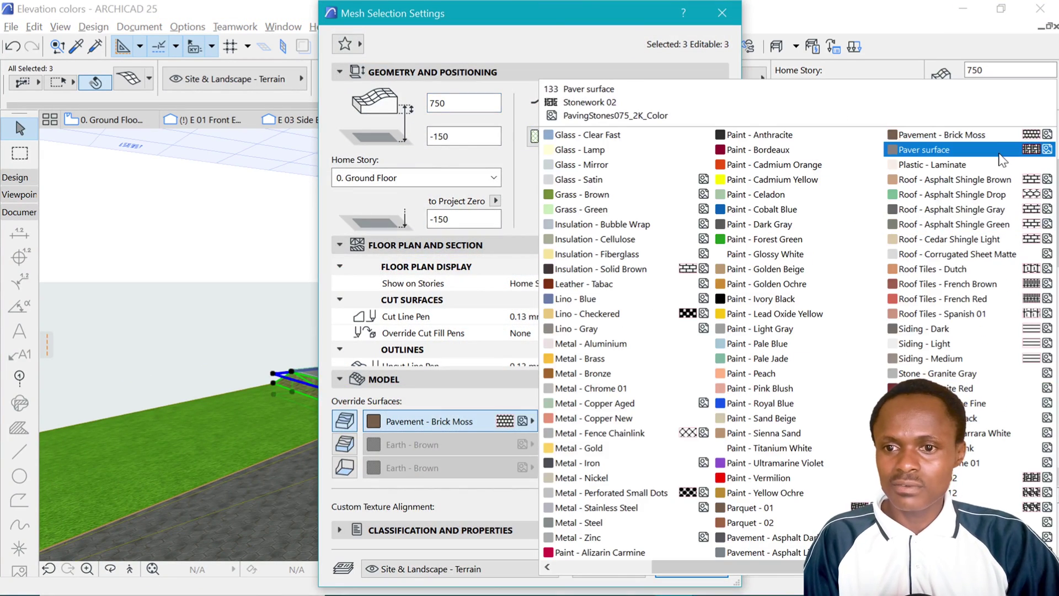
left_click(949, 144)
left_click(691, 568)
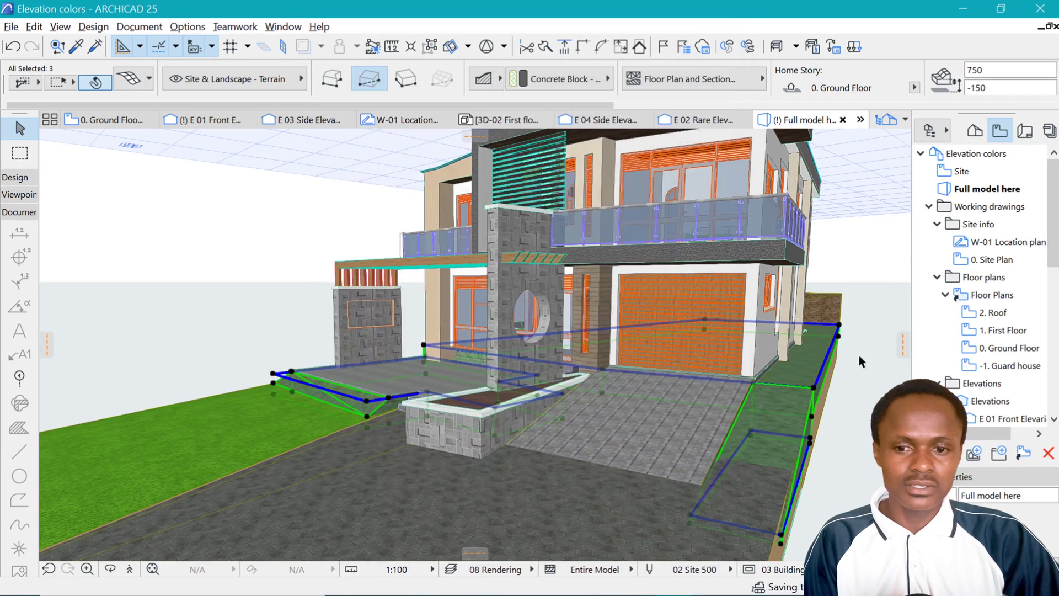
key("Escape")
Step: Override the top surface of the raised terrain mesh at the rear of the house with Stonework - 12
middle_click_drag(75, 459, 716, 326, "shift")
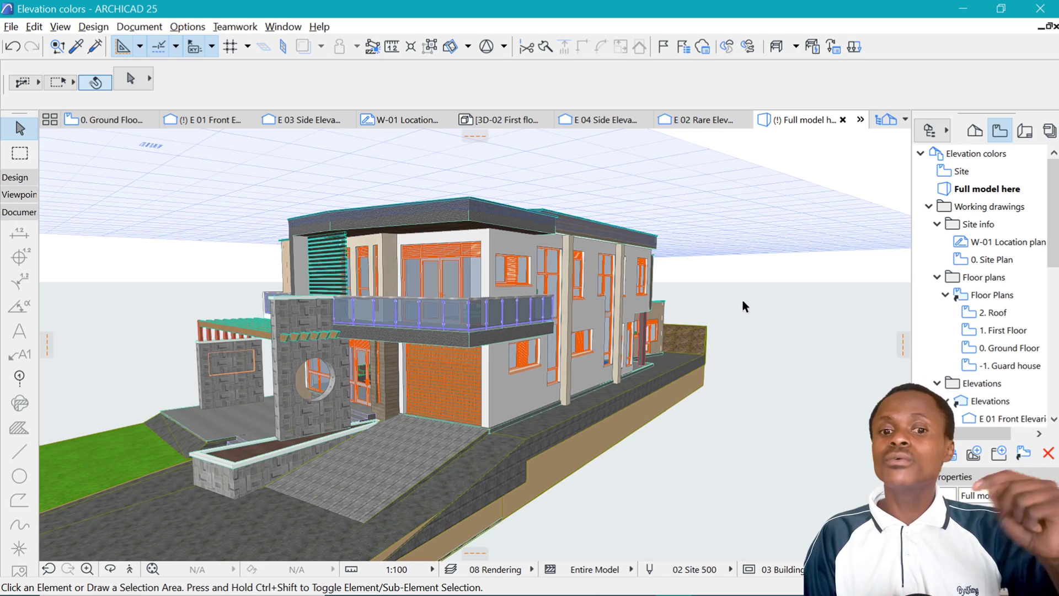
scroll(739, 317, "up", 5)
scroll(741, 325, "up", 6)
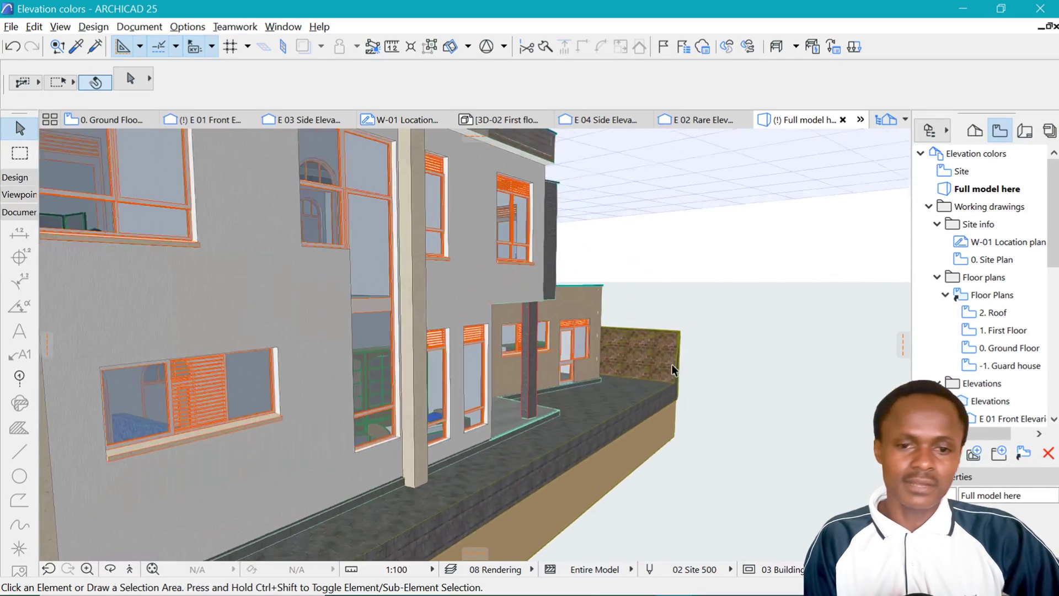
left_click(662, 333)
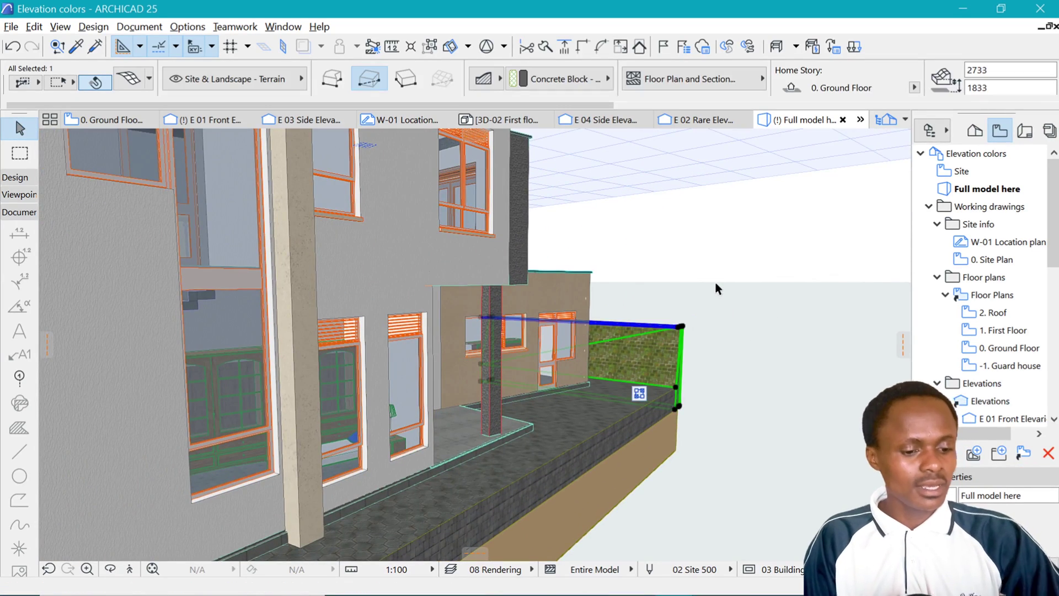
key("ctrl+t")
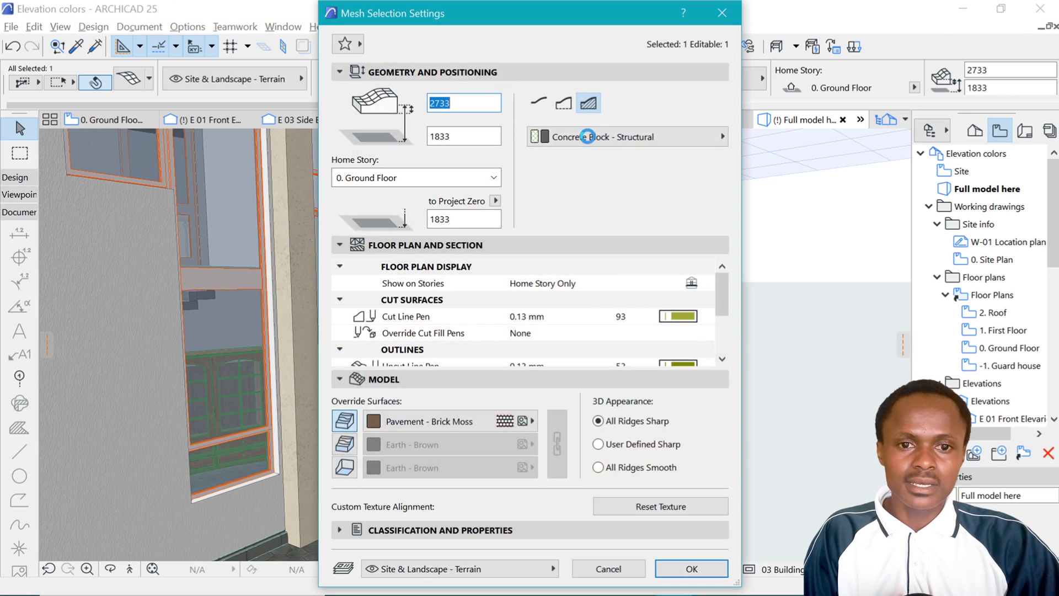
left_click(444, 430)
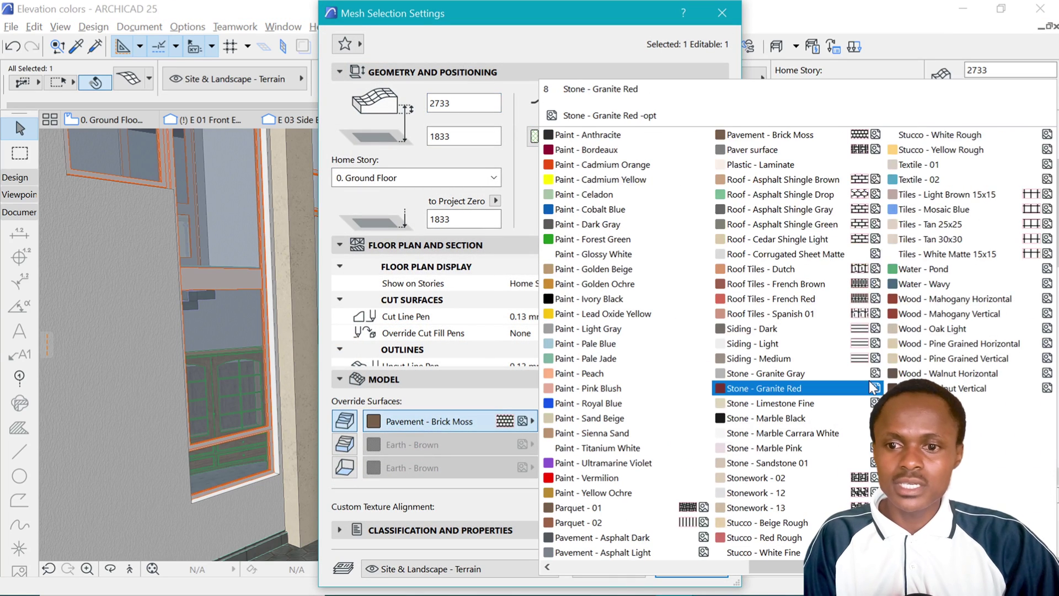
left_click(826, 494)
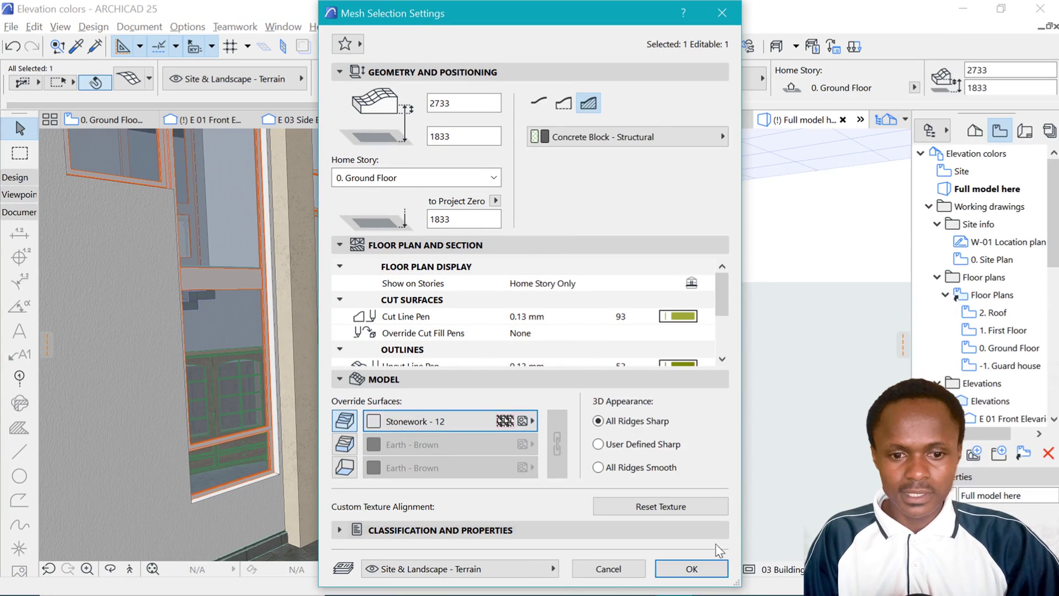
left_click(703, 565)
scroll(677, 356, "up", 2)
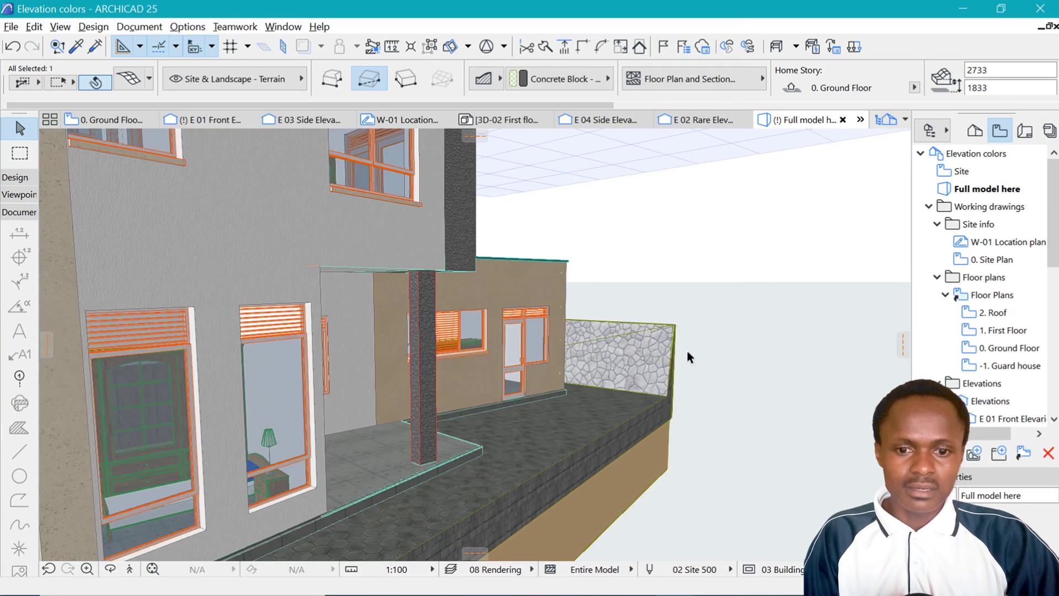
left_click(811, 310)
Step: Examine the surfaces around the house and its front facade in the 3D model
scroll(807, 306, "down", 3)
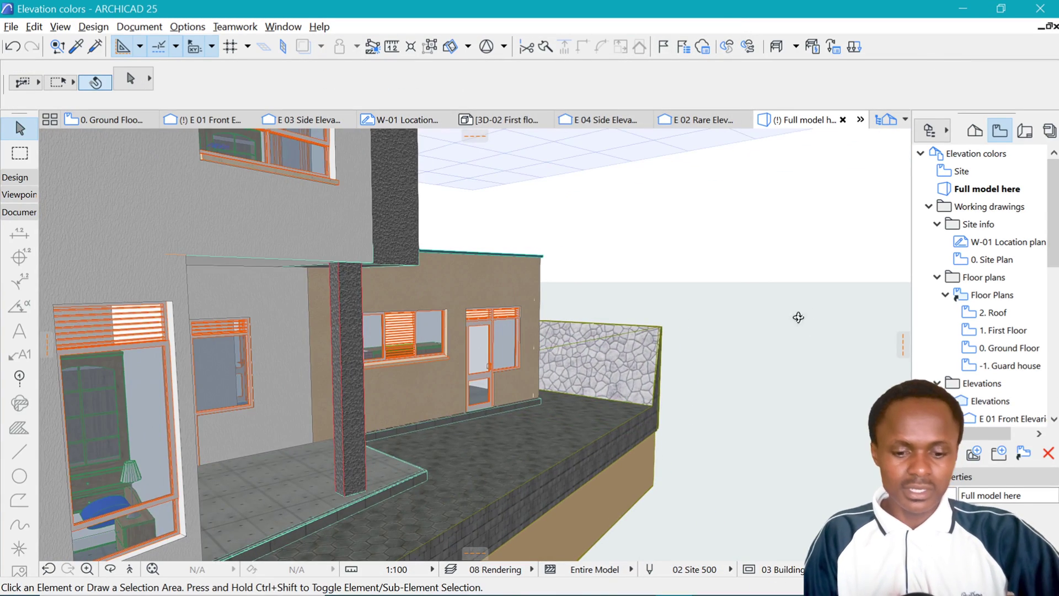
middle_click_drag(794, 314, 414, 320, "shift")
scroll(414, 320, "up", 5)
scroll(934, 314, "down", 4)
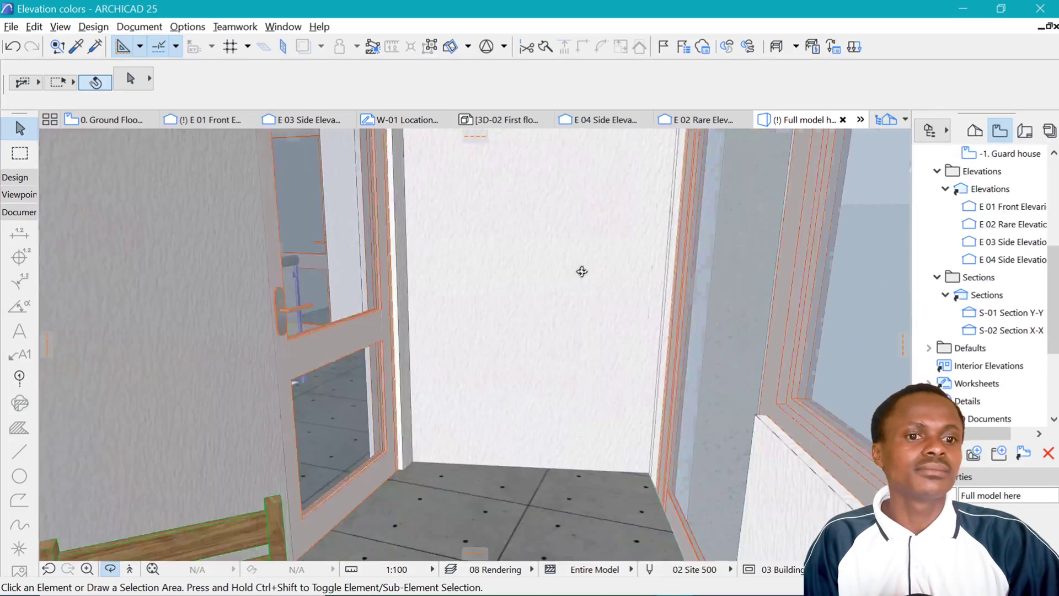
middle_click_drag(581, 270, 354, 537, "shift")
scroll(597, 275, "down", 5)
scroll(354, 538, "up", 10)
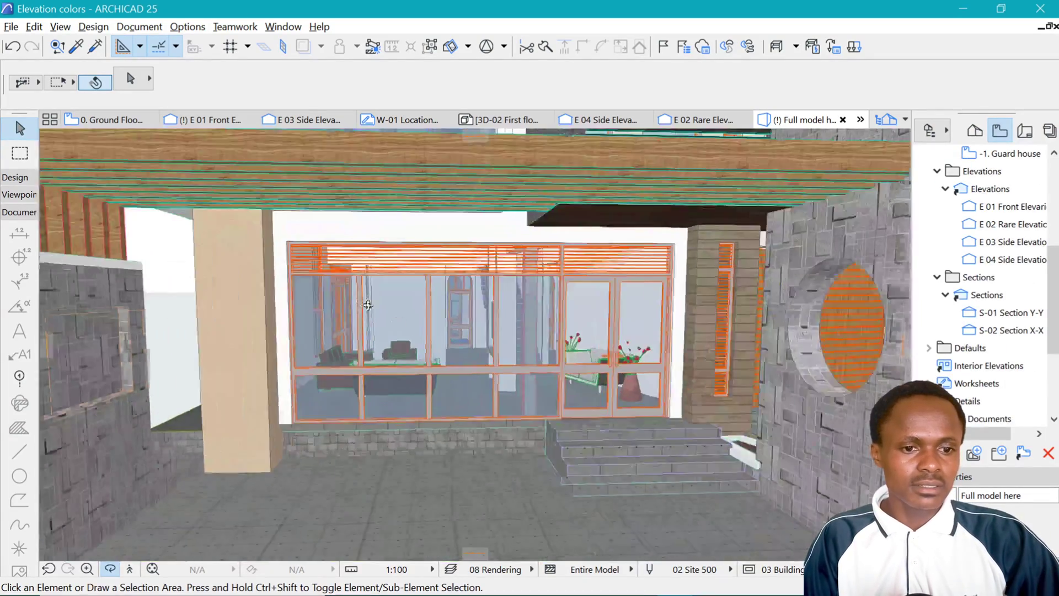
scroll(445, 357, "down", 10)
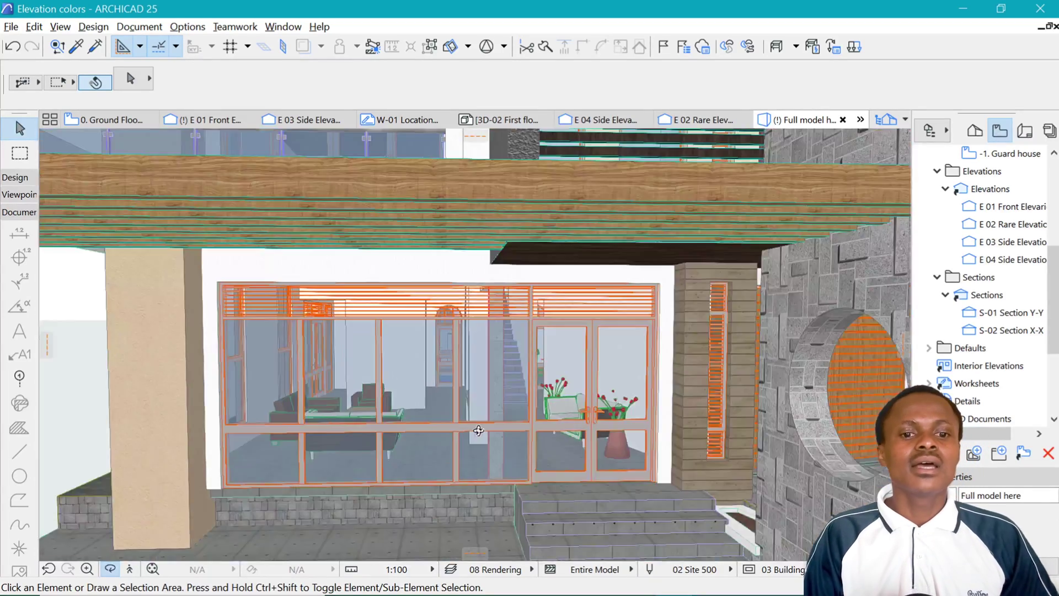
scroll(478, 430, "down", 10)
middle_click_drag(478, 431, 471, 397, "shift")
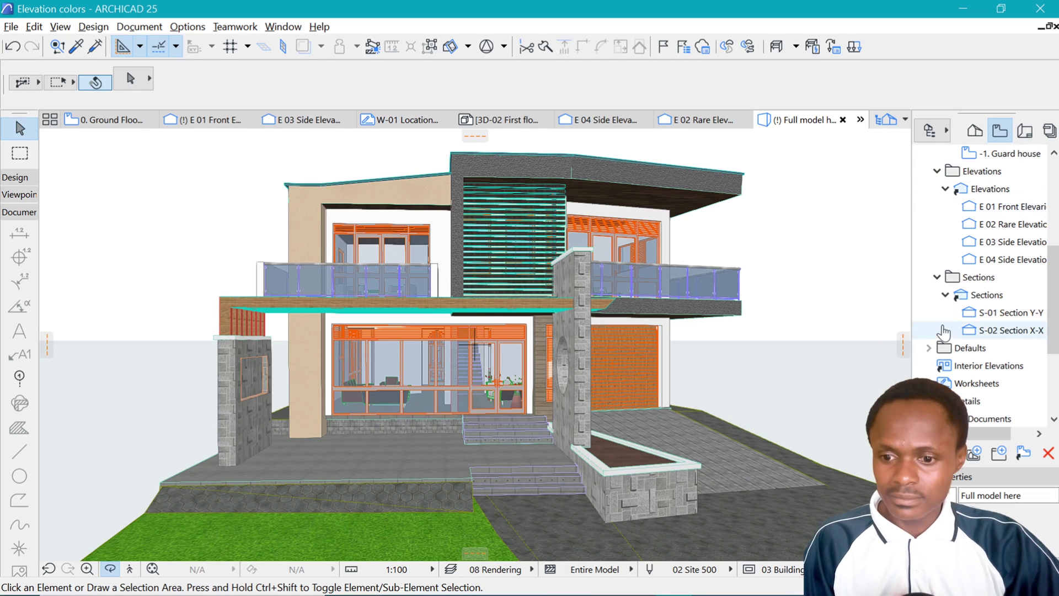
Step: Open the E 01 front elevation and set the fill of its uncut elements to Surface - Texture Fill, Non-Shaded
scroll(992, 331, "up", 2)
double_click(1013, 312)
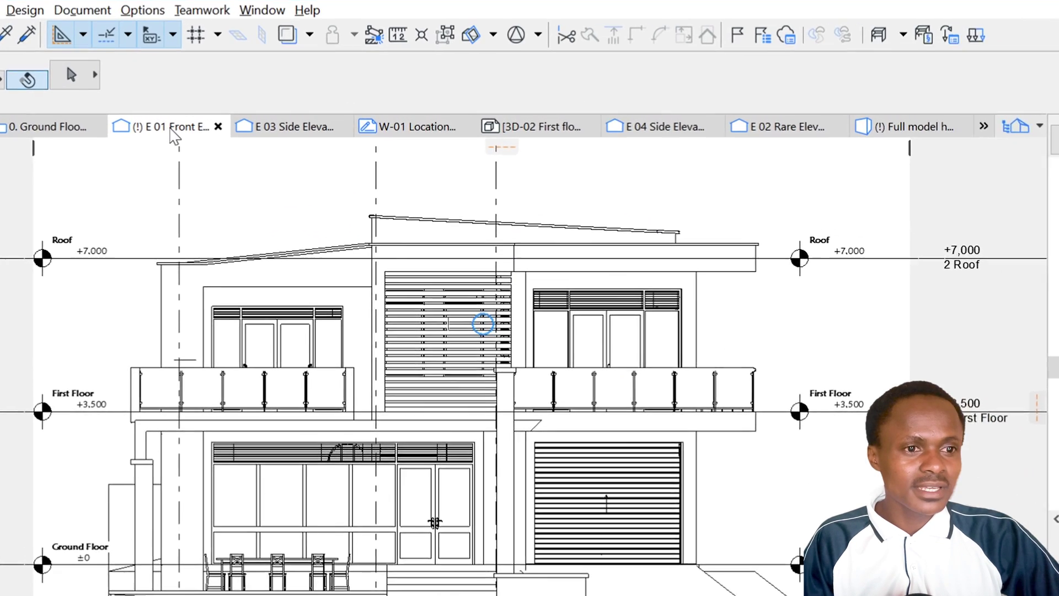
right_click(174, 135)
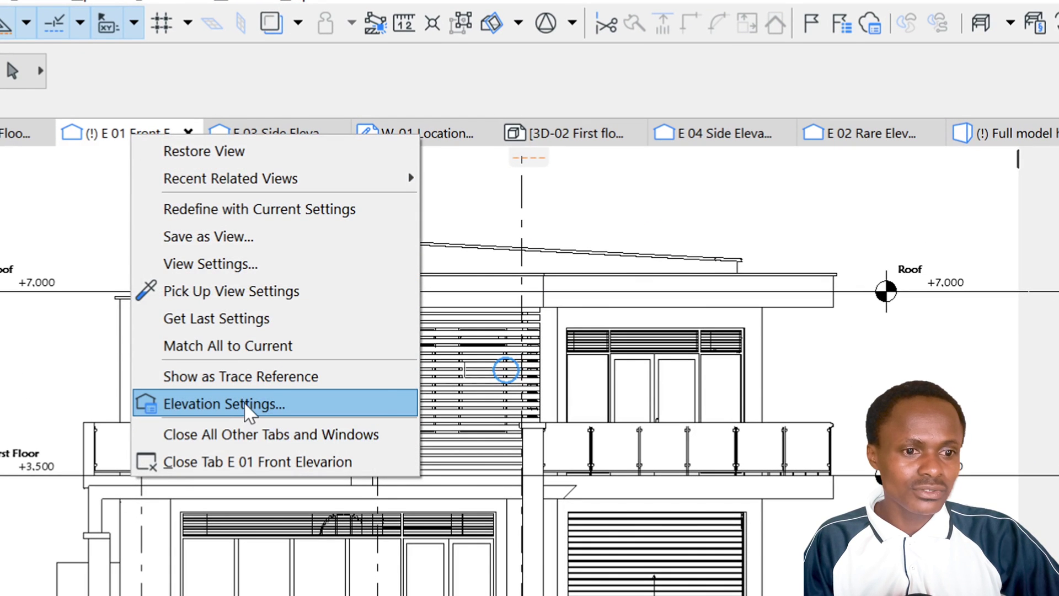
left_click(245, 404)
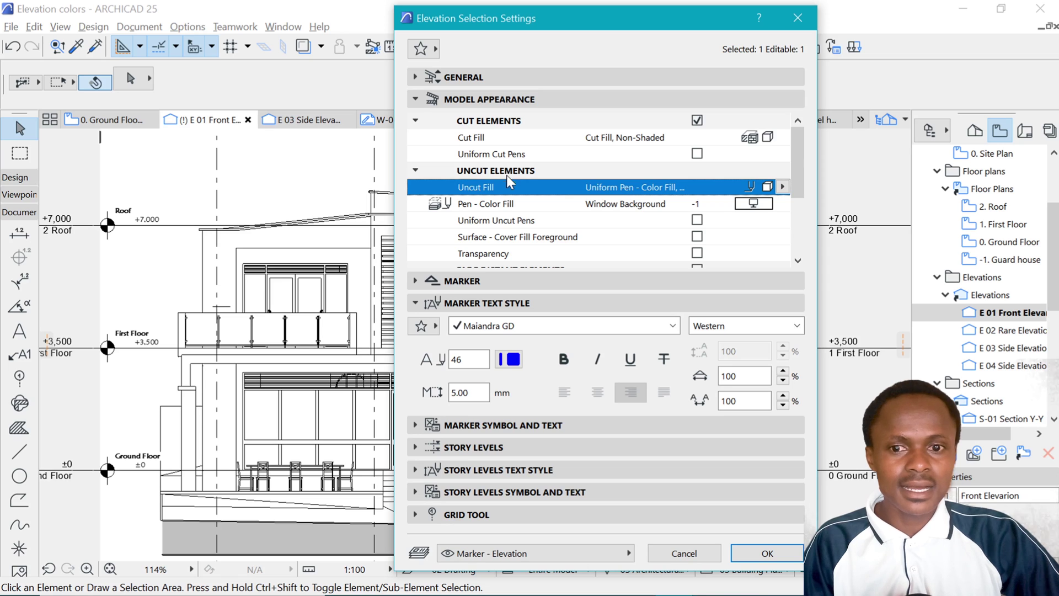
left_click(782, 187)
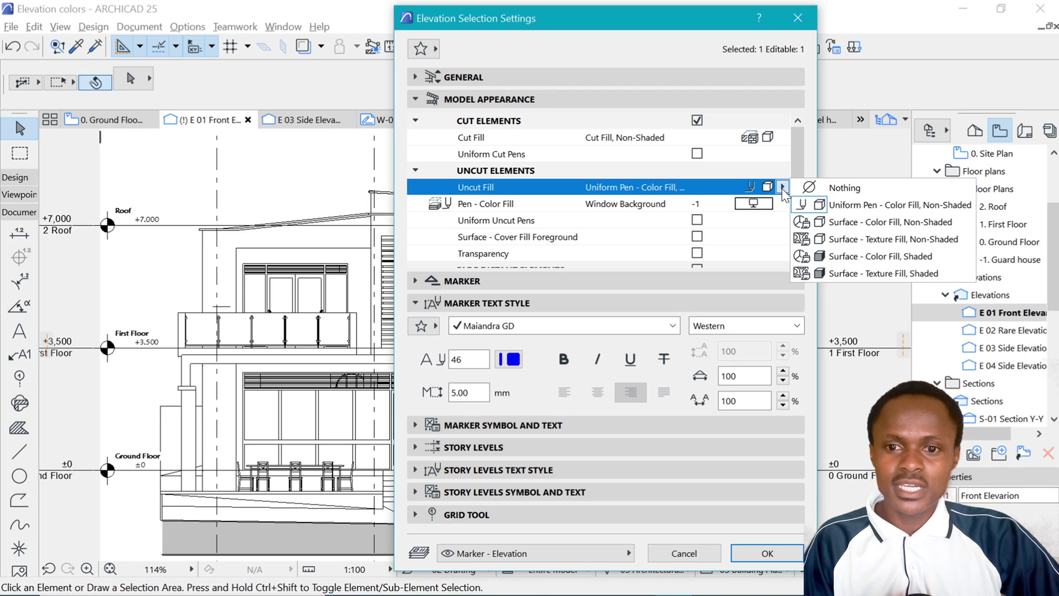
left_click(849, 239)
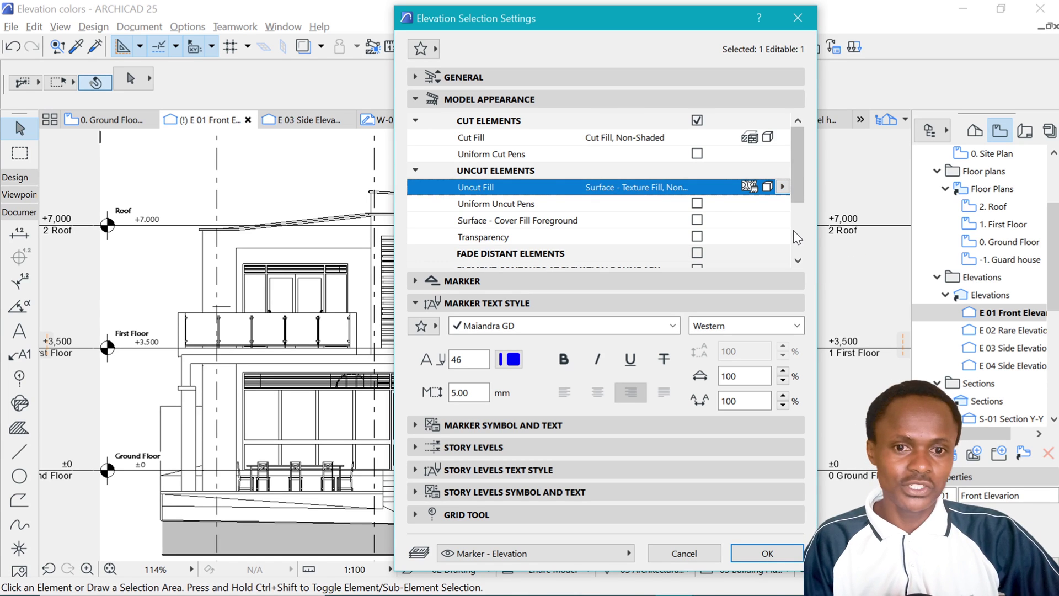
left_click(767, 554)
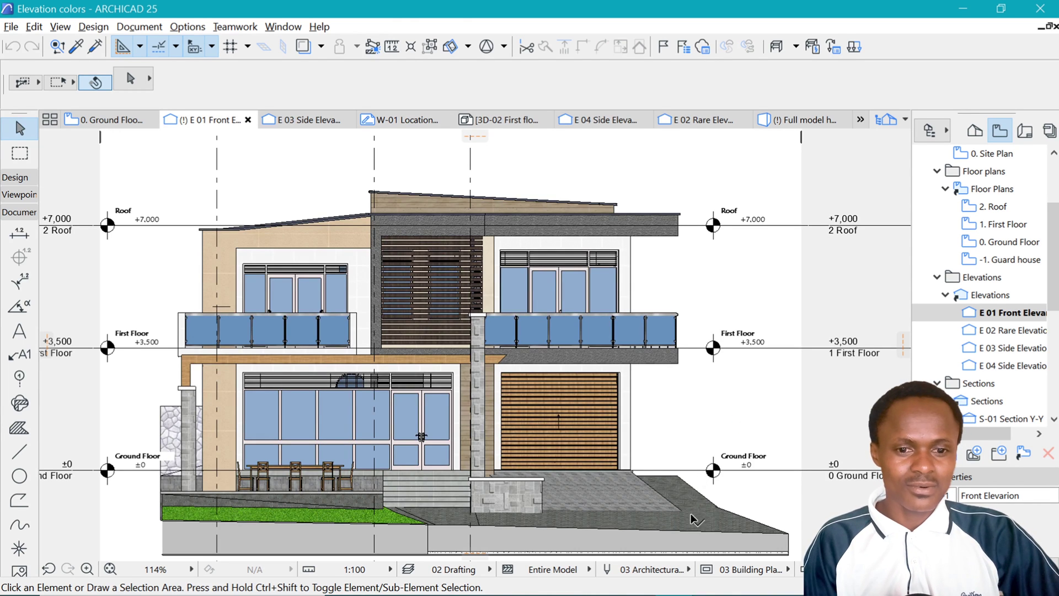
scroll(662, 520, "up", 7)
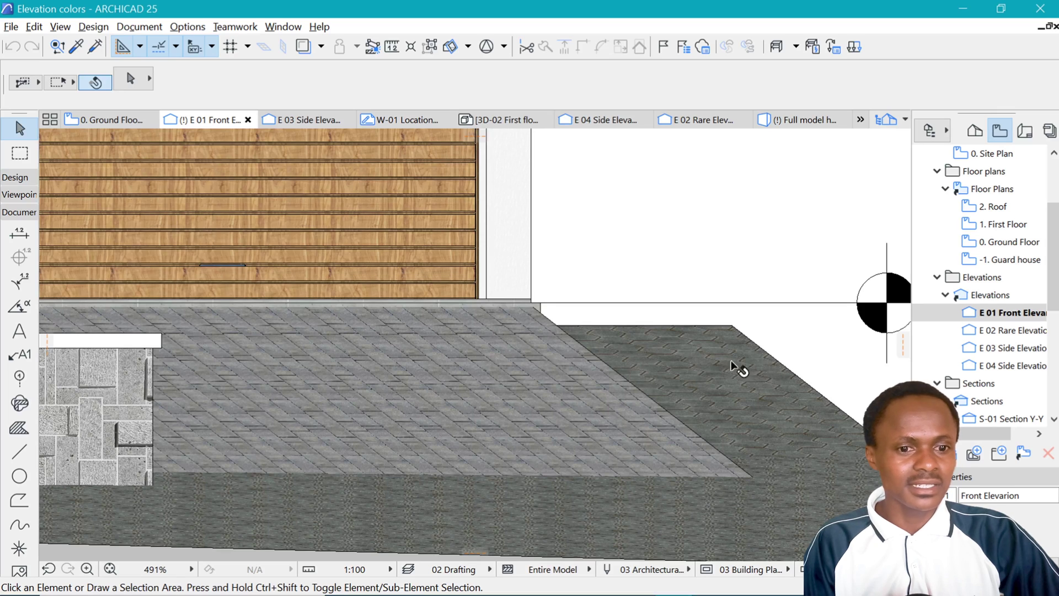
Step: Turn on shadows in the model appearance settings of the E 01 front elevation
scroll(709, 444, "down", 7)
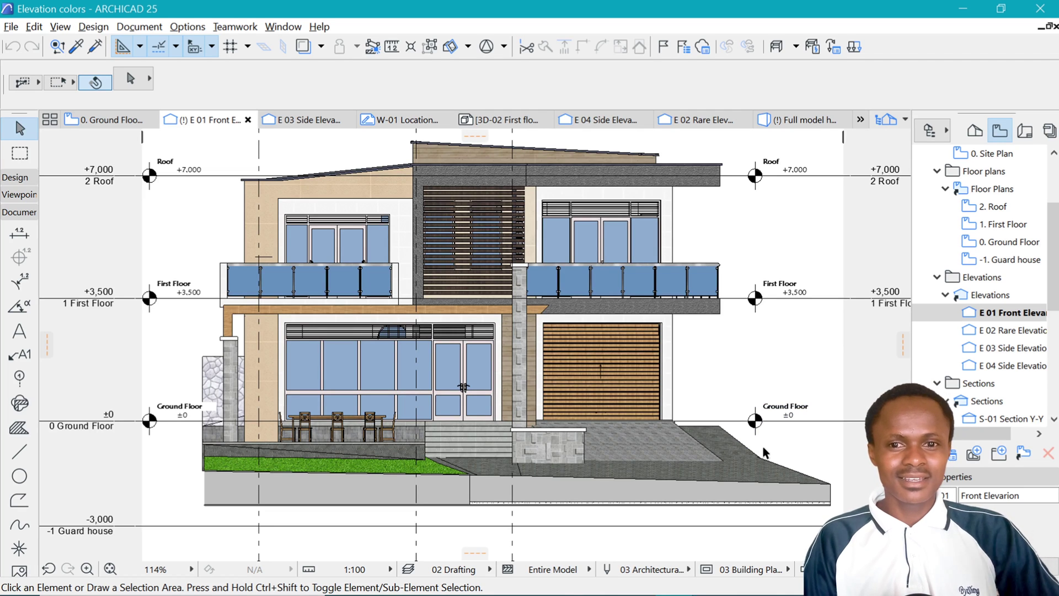
scroll(601, 396, "up", 1)
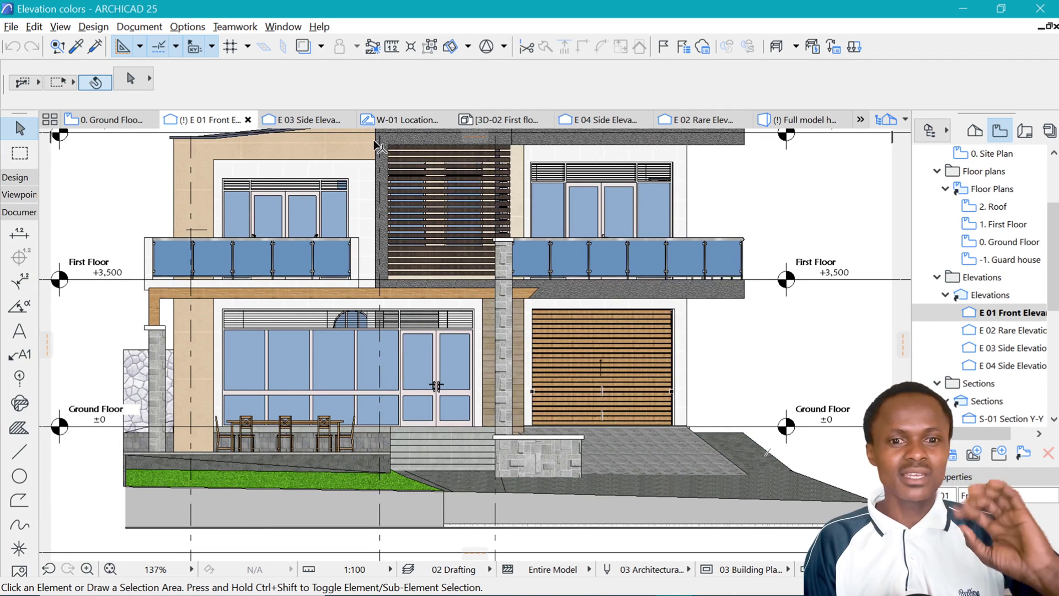
right_click(218, 124)
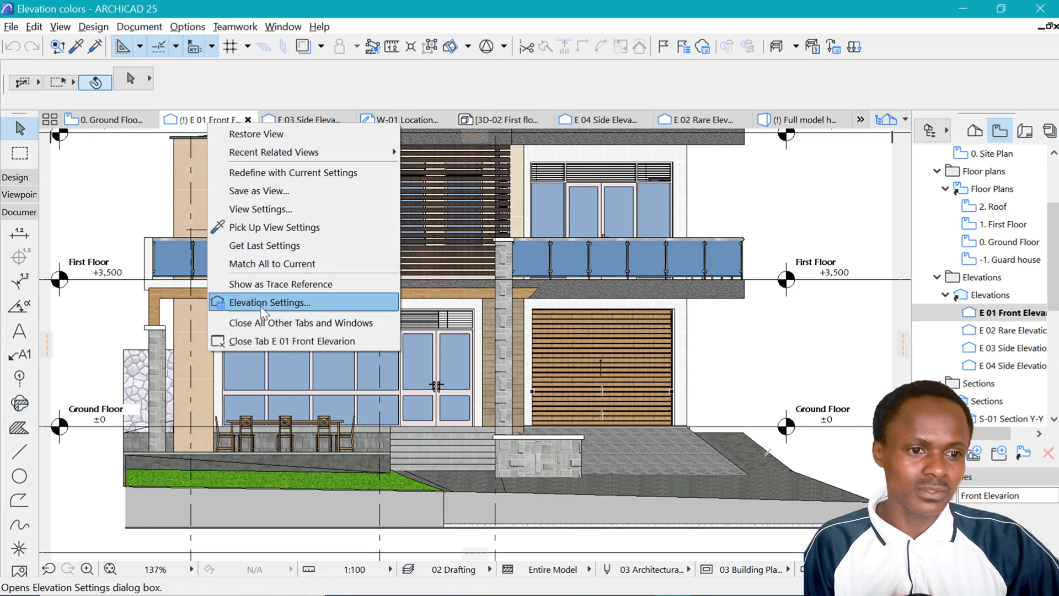
left_click(217, 126)
left_click(282, 297)
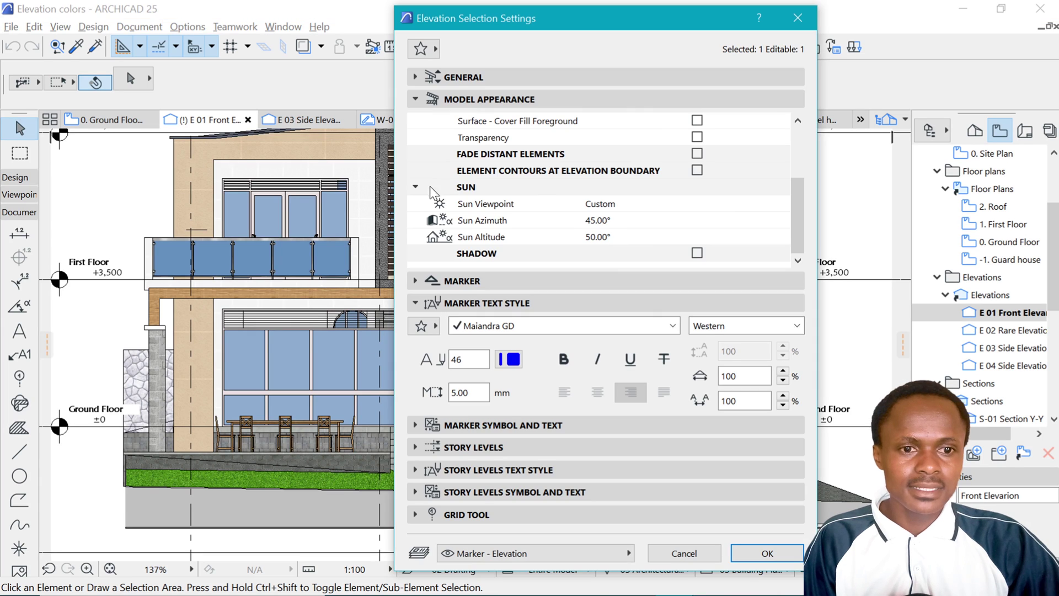
left_click(697, 253)
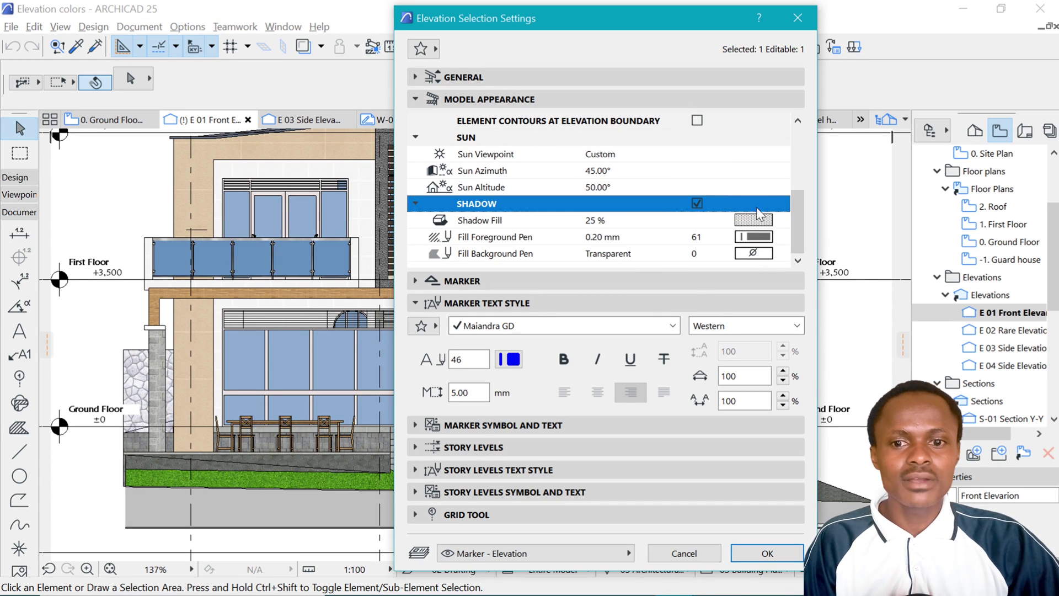
Step: Set the elevation's shadow fill to 25 % and its fill foreground pen to 1, and apply the settings
left_click(771, 218)
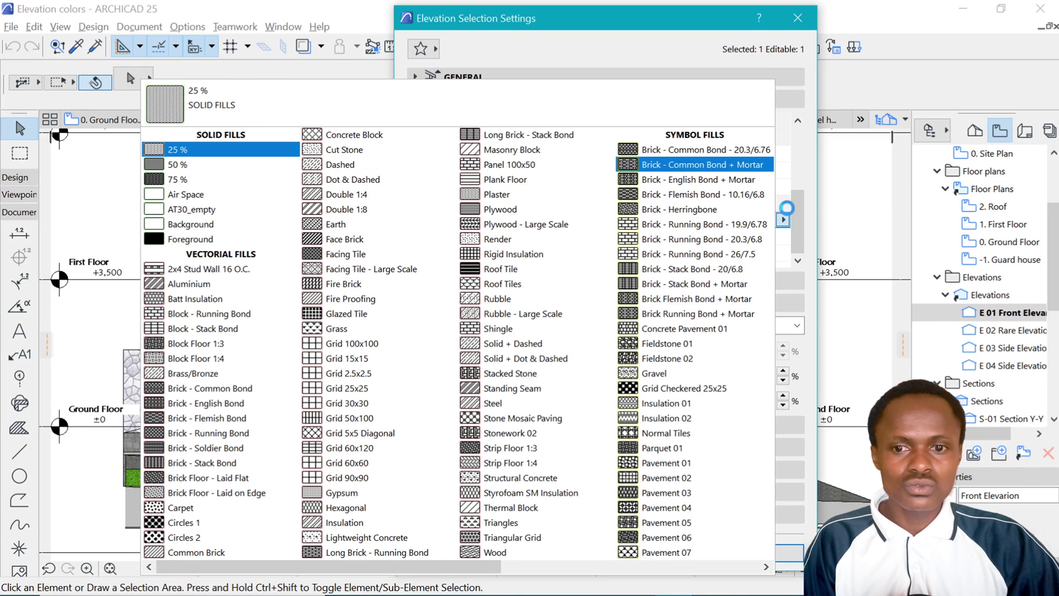
left_click(190, 146)
left_click(782, 236)
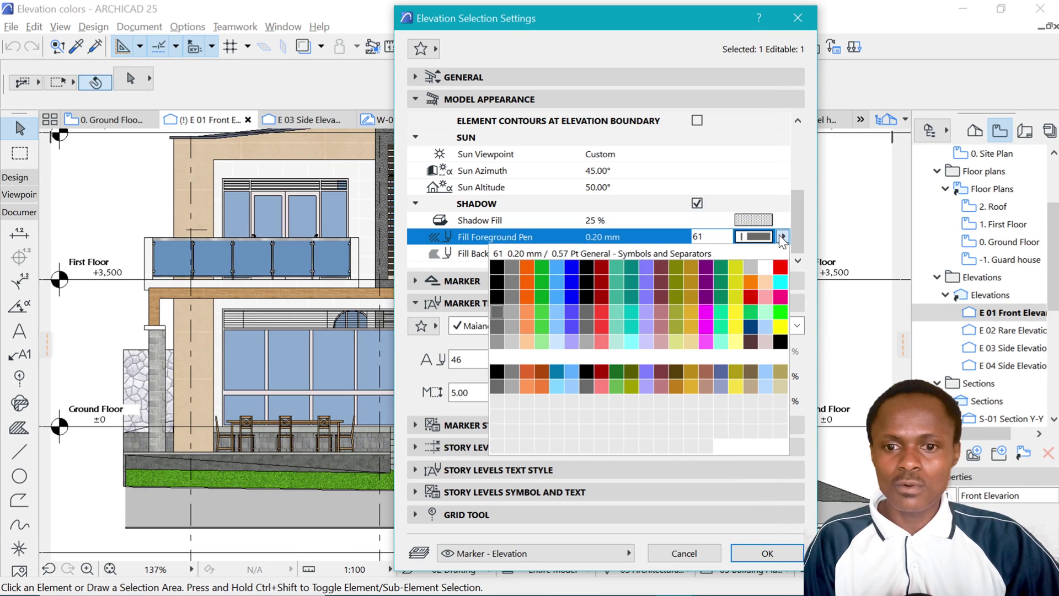
left_click(496, 264)
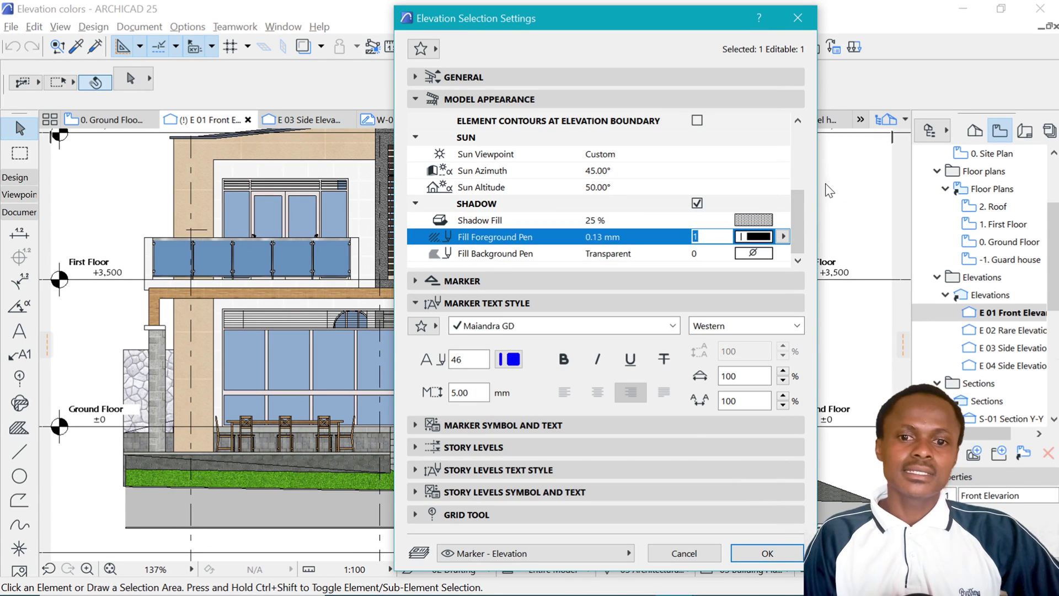
left_click(767, 553)
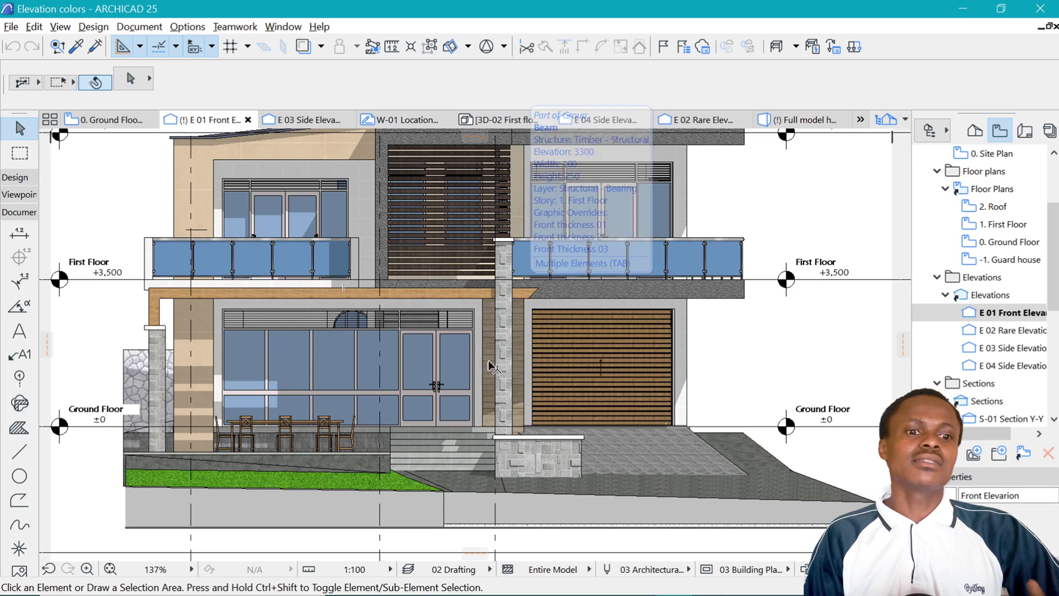
Step: Search the object library for "man" and choose Walking Man Contour 01 25 as the default object
scroll(510, 485, "down", 3)
scroll(510, 485, "up", 1)
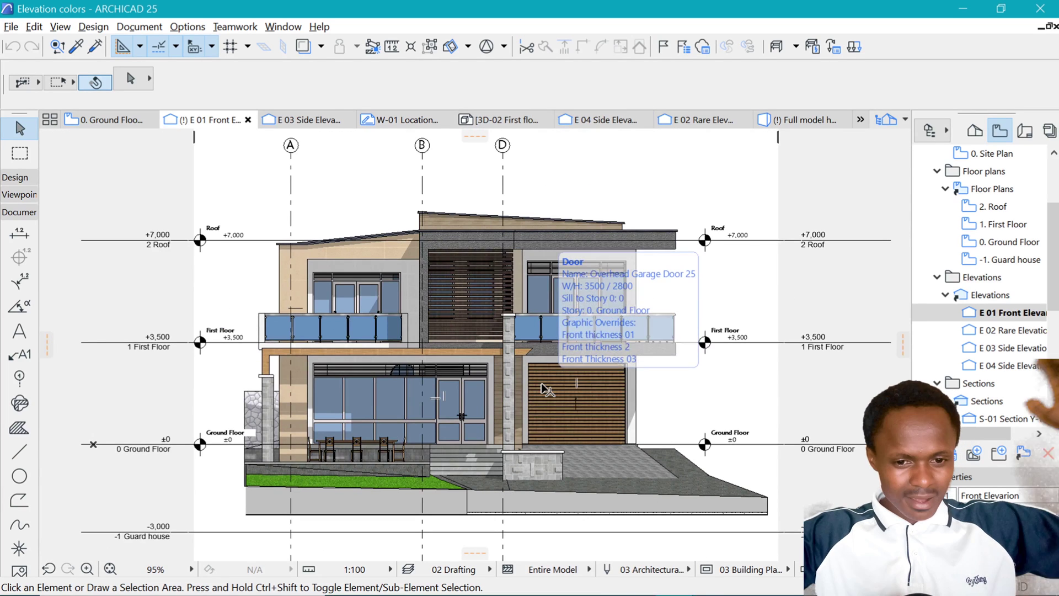
scroll(486, 475, "up", 3)
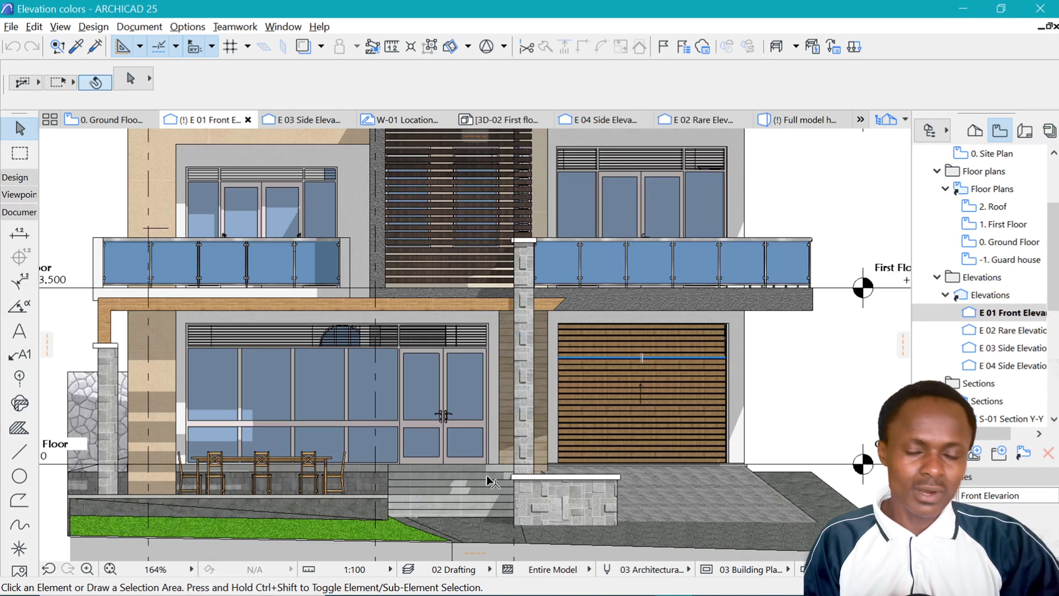
scroll(487, 475, "up", 4)
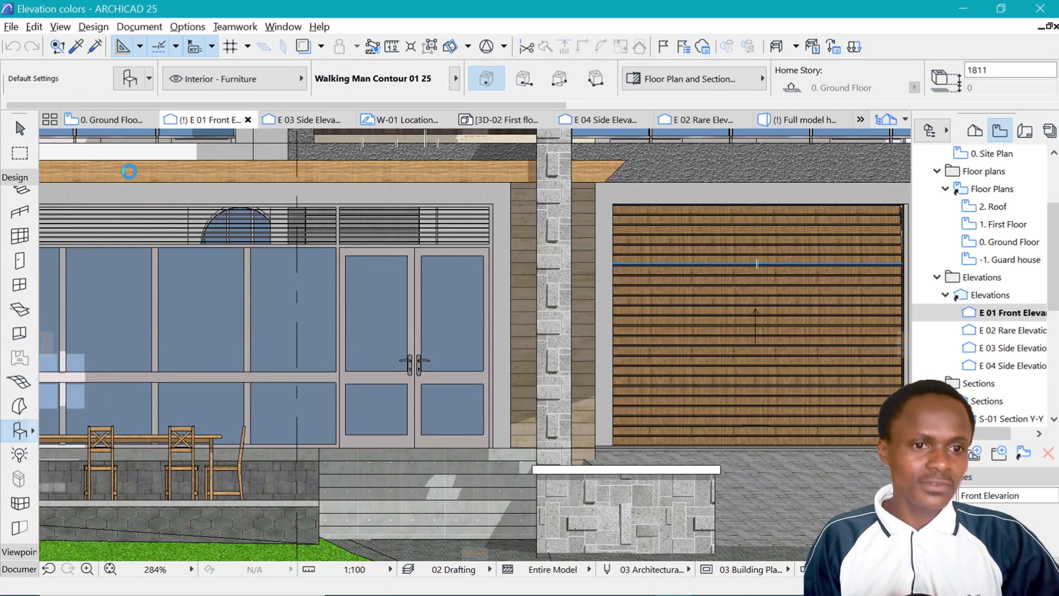
double_click(19, 431)
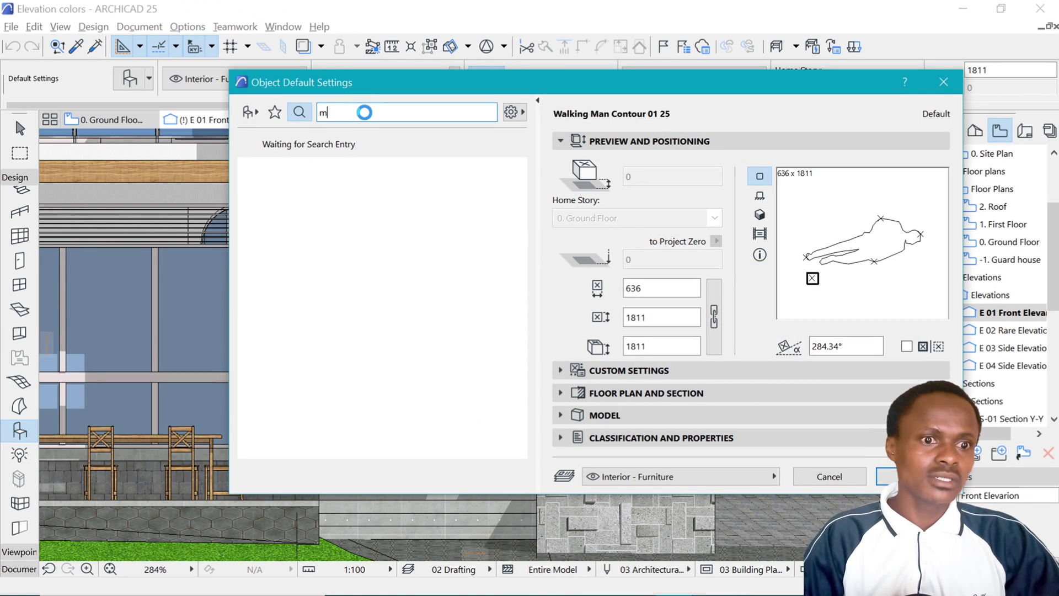
type("man")
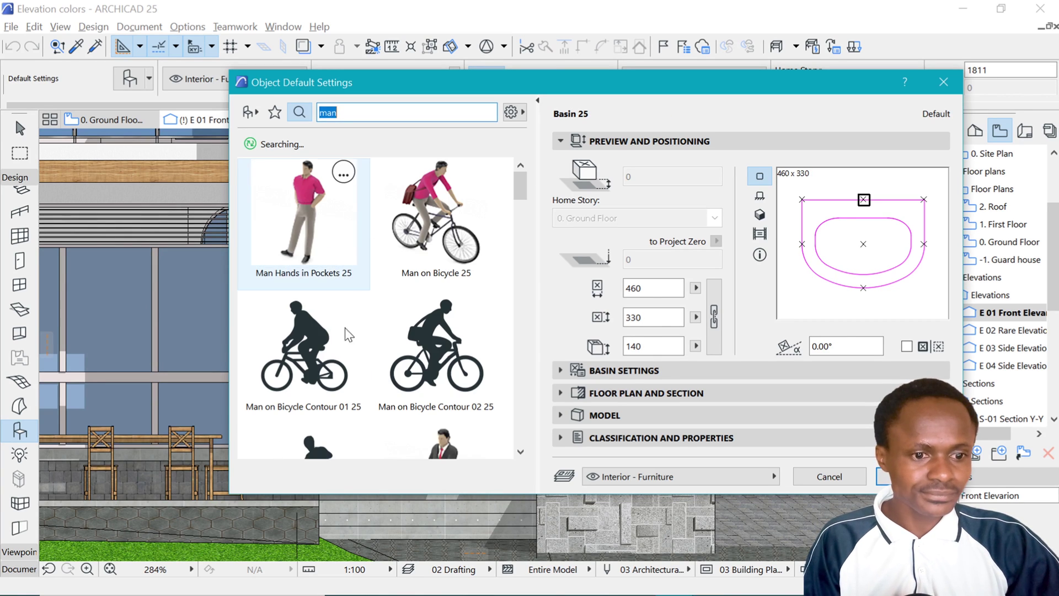
left_click(310, 348)
Step: Set the walking man's view type to Front View and its 2D fill type to Background, and accept the object settings
left_click(664, 372)
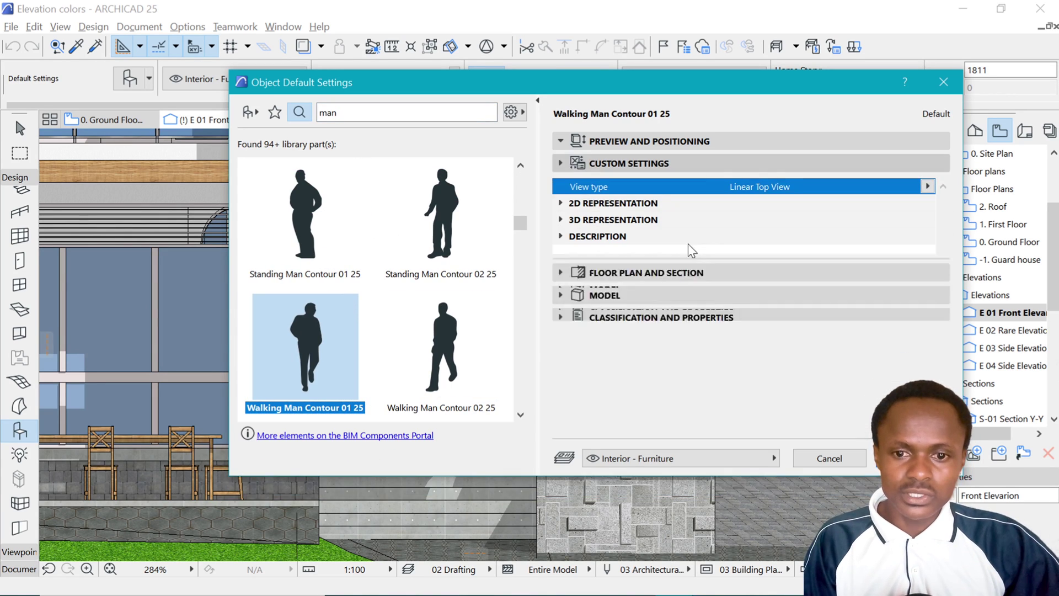
left_click(975, 204)
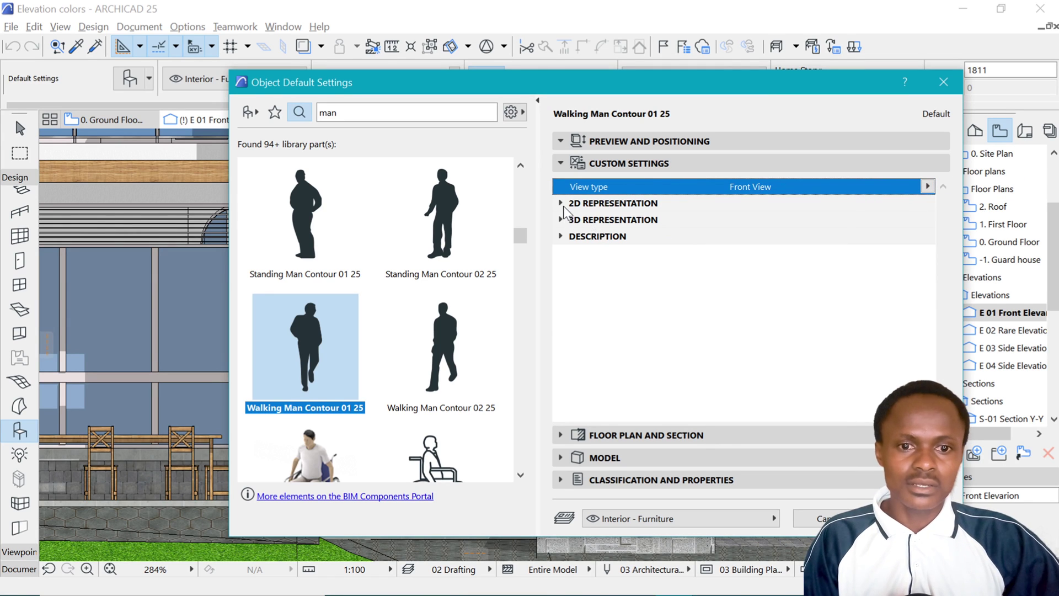
left_click(597, 204)
left_click(847, 237)
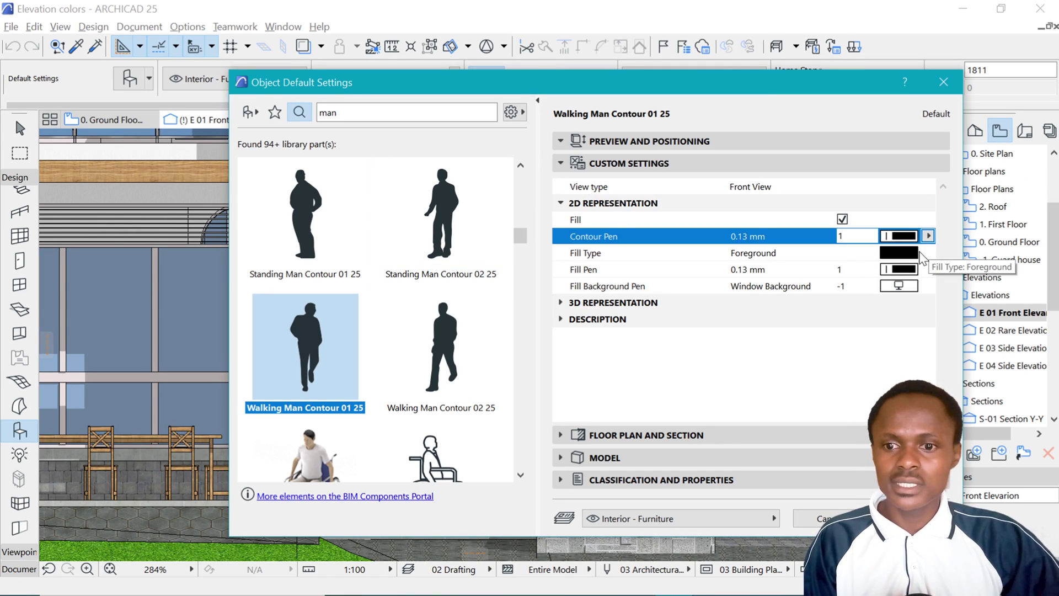
left_click(916, 253)
left_click(163, 238)
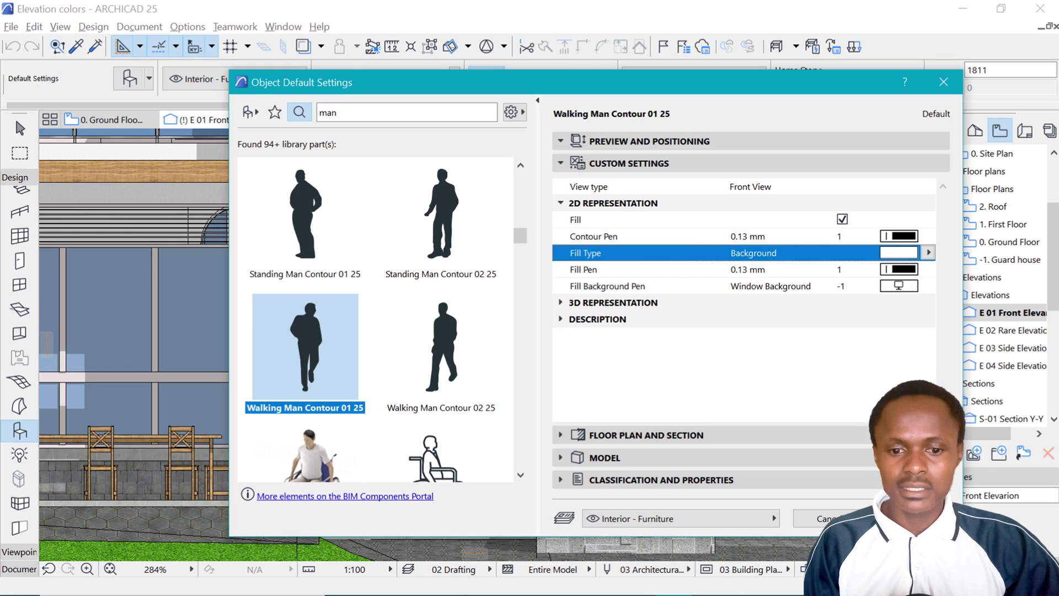
double_click(291, 407)
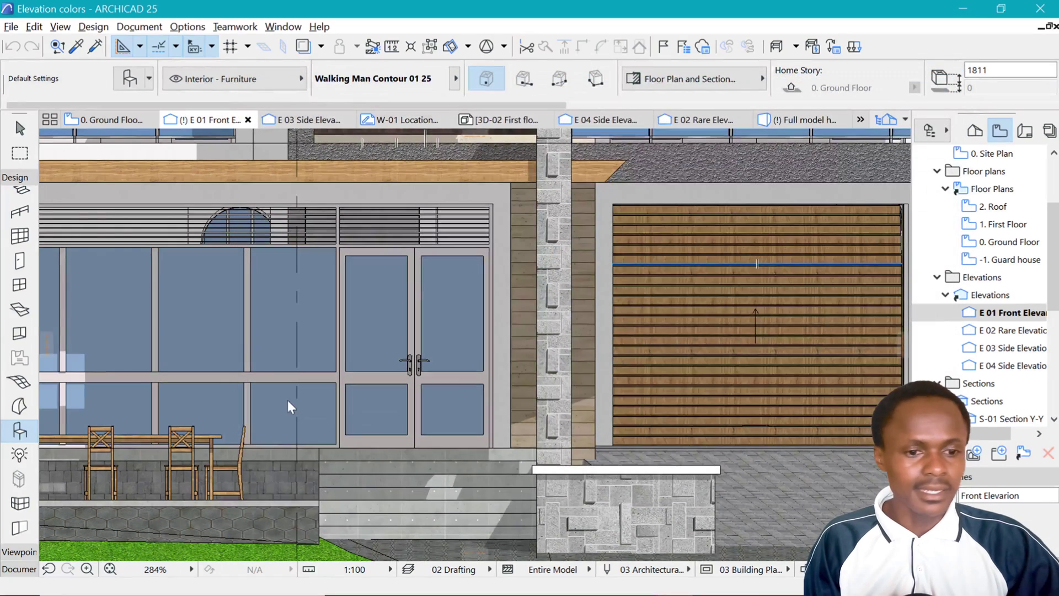
Step: Place the walking man on the entrance steps in front of the double door and mirror him about a vertical axis
left_click(410, 480)
scroll(371, 464, "up", 3)
left_click(407, 456, "shift")
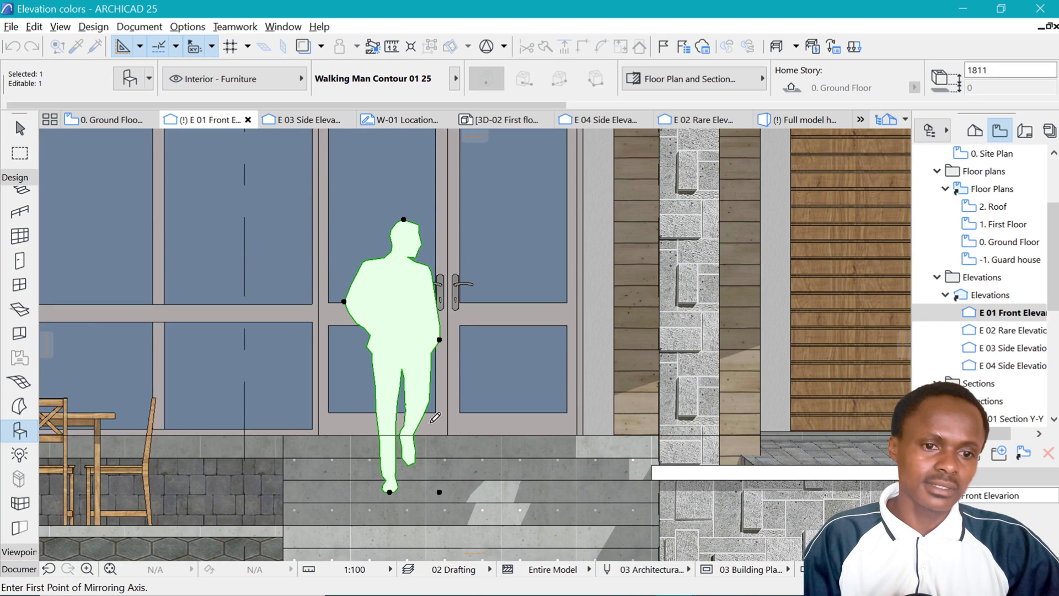
left_click(429, 463)
left_click(430, 485)
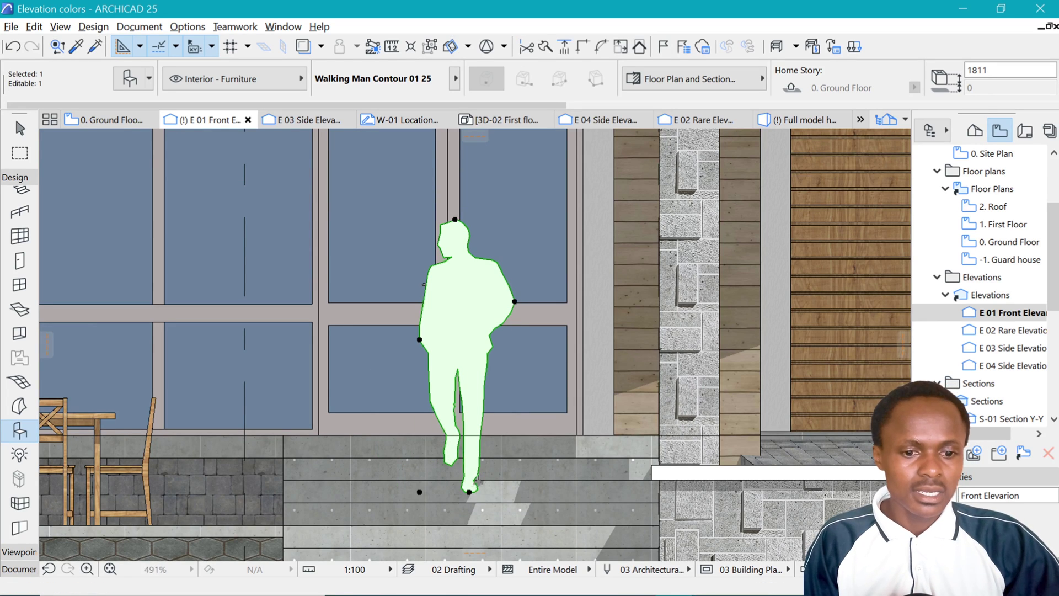
Step: Move the mirrored figure slightly down so his foot rests on the entrance steps, and deselect him
key("ctrl+d")
left_click(470, 492)
left_click(474, 503)
scroll(492, 452, "down", 3)
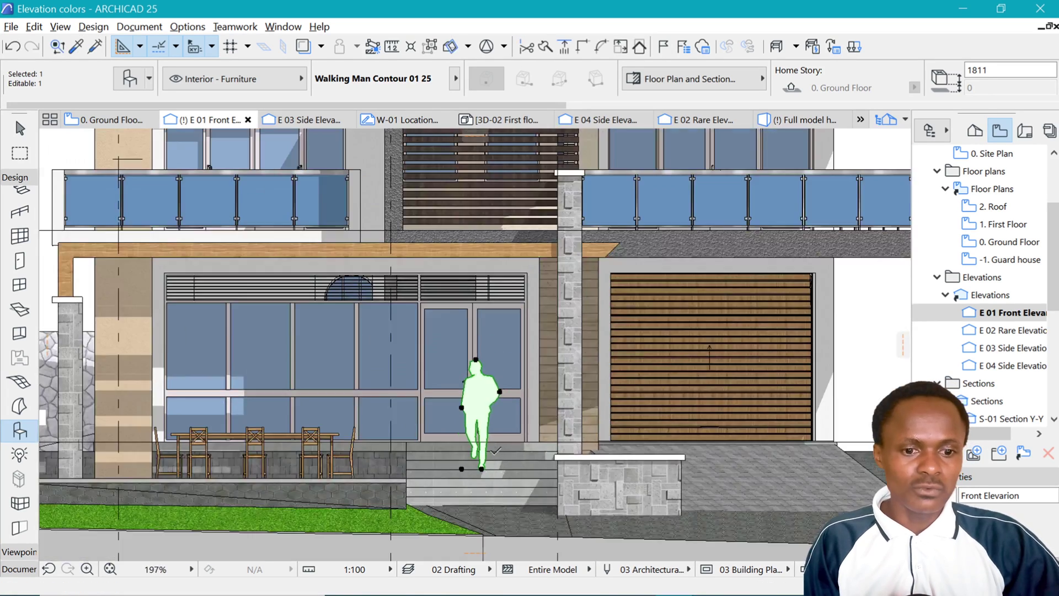
key("Escape")
scroll(495, 424, "down", 3)
scroll(495, 425, "up", 1)
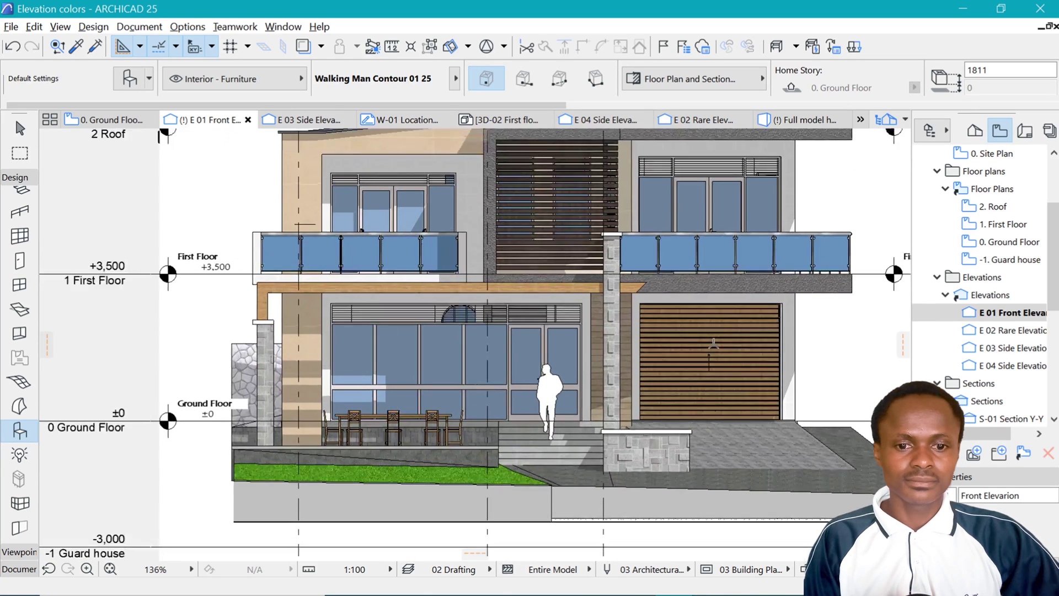
scroll(496, 425, "down", 1)
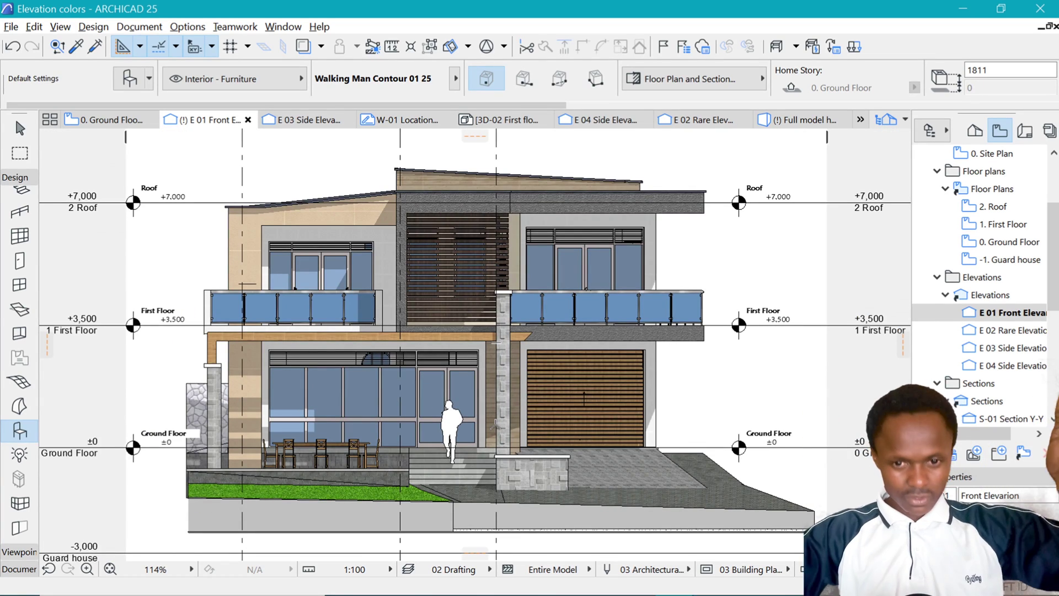